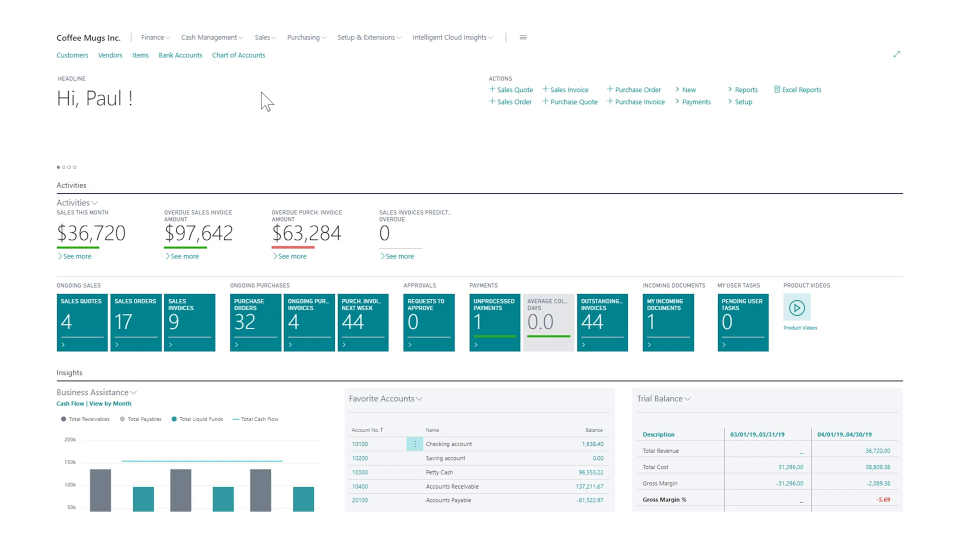
- Expand the Finance menu on the home page, then search for 'general ledger setup'
{"action": "left_click", "coordinate": [153, 39]}
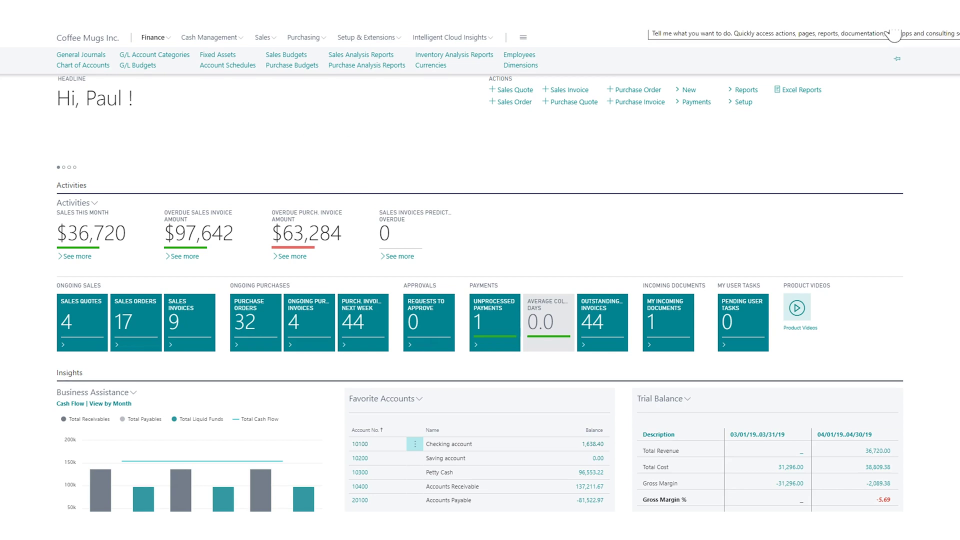
{"action": "left_click", "coordinate": [895, 31]}
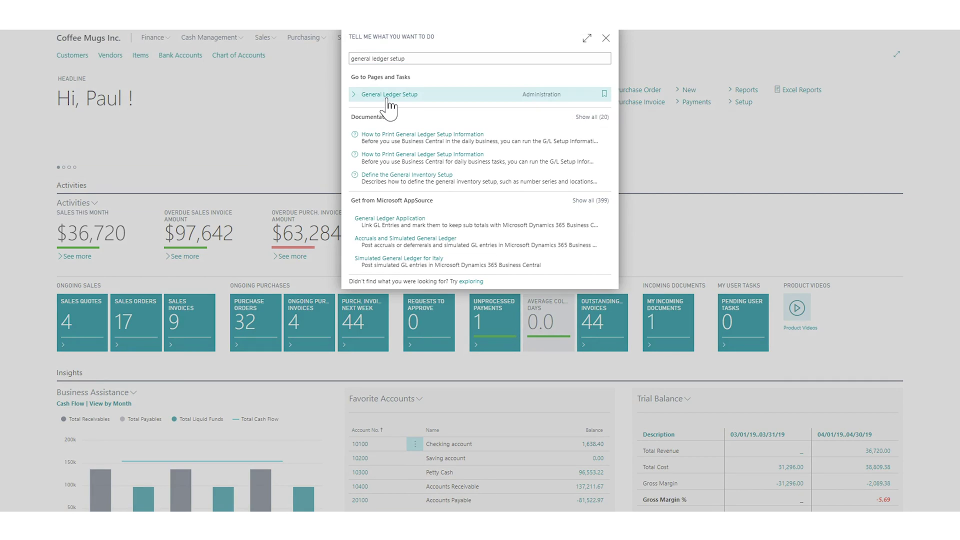
- Open General Ledger Setup and reveal all its shortcut dimension settings
{"action": "left_click", "coordinate": [387, 100]}
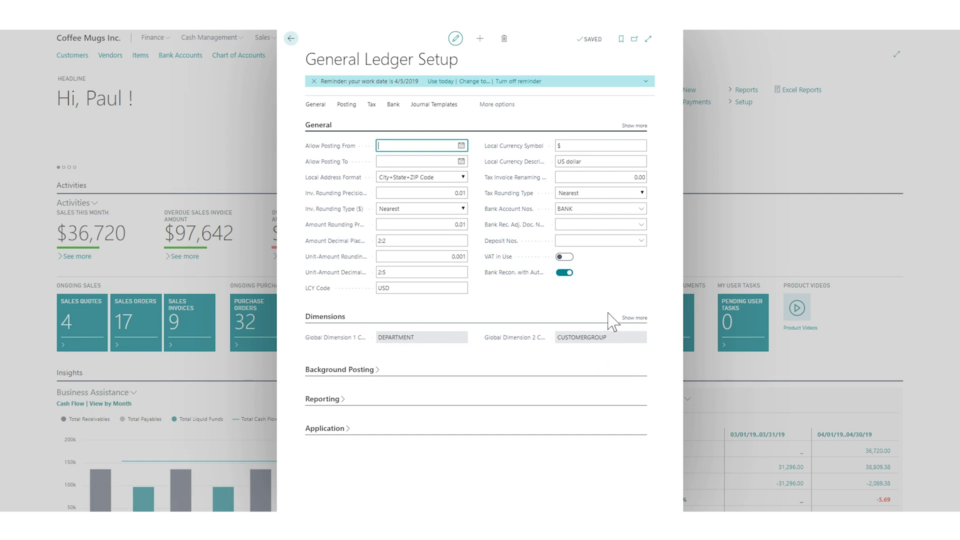
{"action": "left_click", "coordinate": [634, 318]}
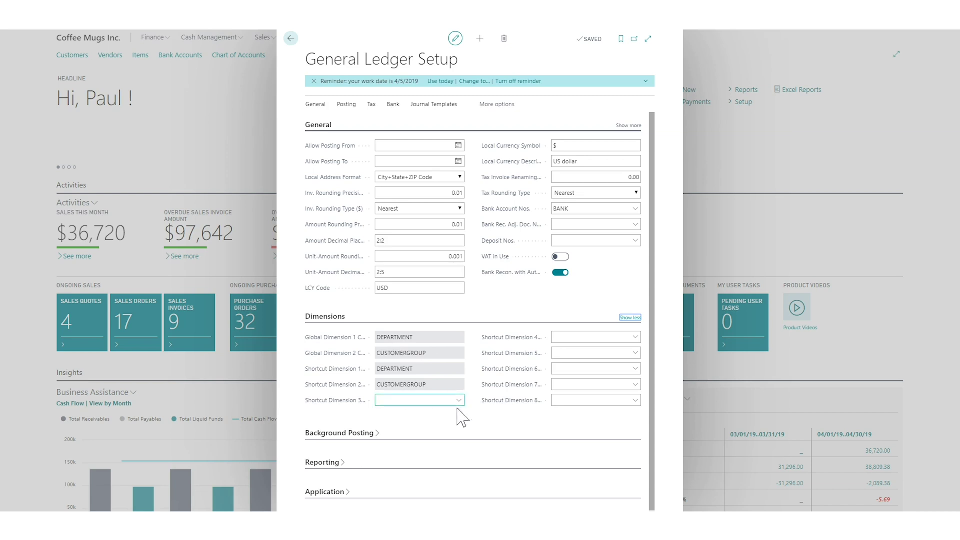
- Check shortcut dimensions DEPARTMENT and CUSTOMERGROUP, then close General Ledger Setup
{"action": "left_click", "coordinate": [592, 353]}
{"action": "key", "text": "Escape"}
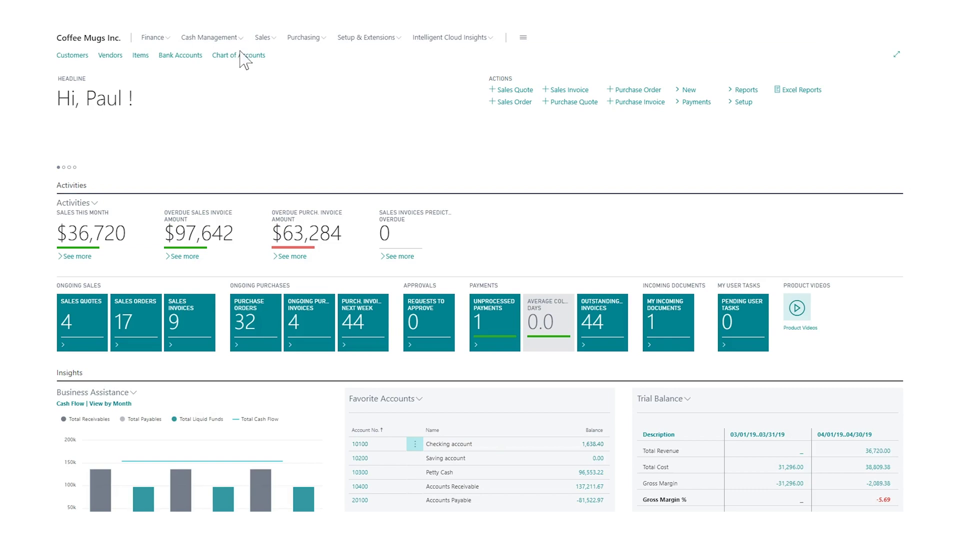
- Go to Finance > Sales Budgets and add a new budget row
{"action": "left_click", "coordinate": [150, 40]}
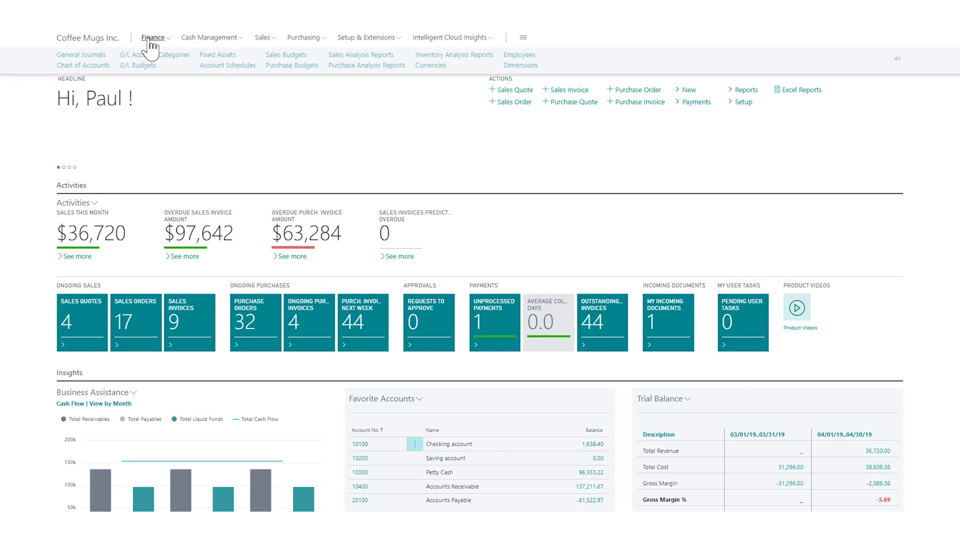
{"action": "left_click", "coordinate": [282, 55]}
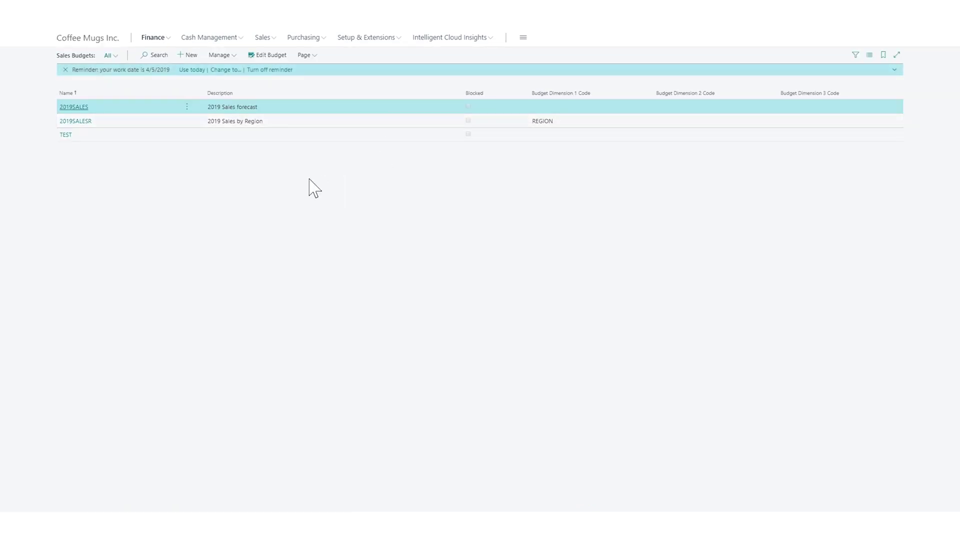
{"action": "left_click", "coordinate": [190, 56]}
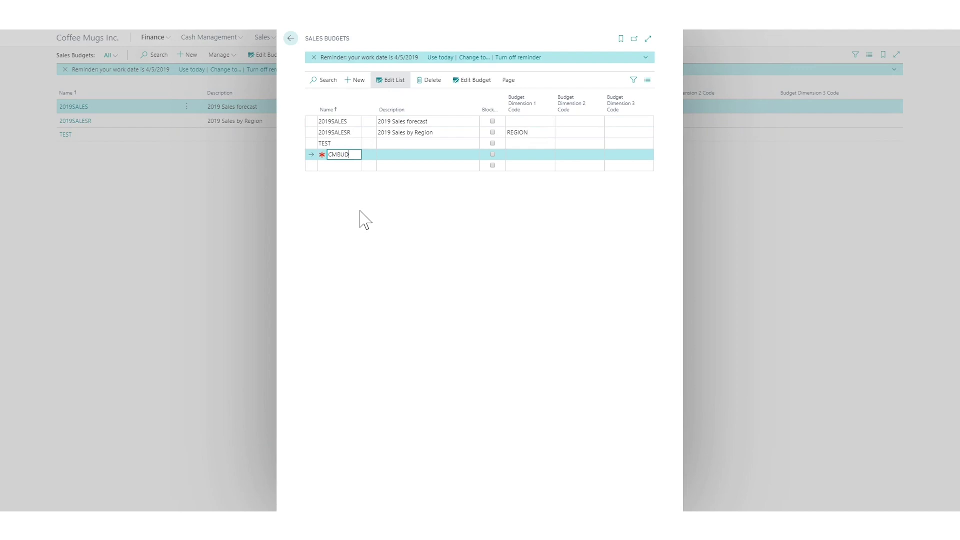
- Correct the budget name to CMSBUDGET and enter the description CM Sales Budget
{"action": "key", "text": "BackSpace"}
{"action": "key", "text": "BackSpace"}
{"action": "type", "text": "SBUDGET"}
{"action": "key", "text": "Tab"}
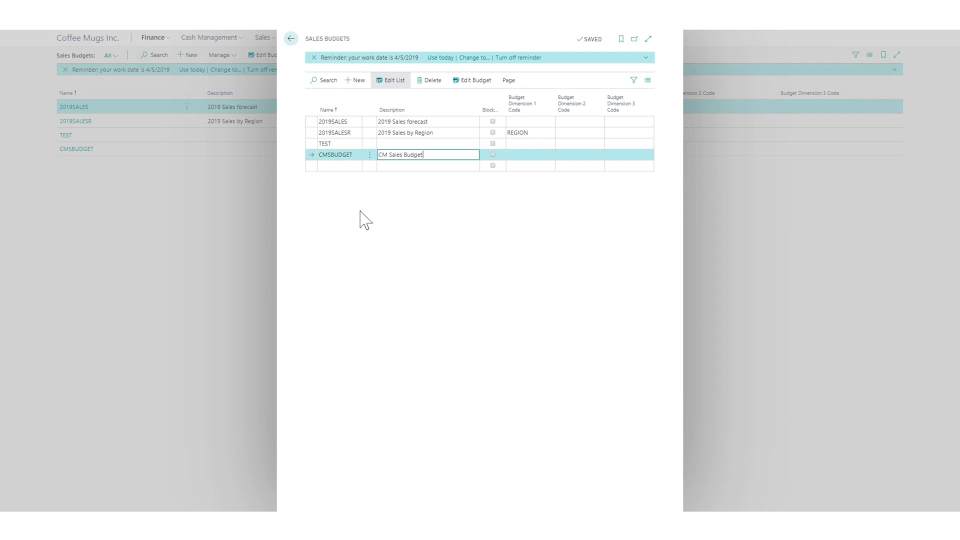
{"action": "key", "text": "Tab"}
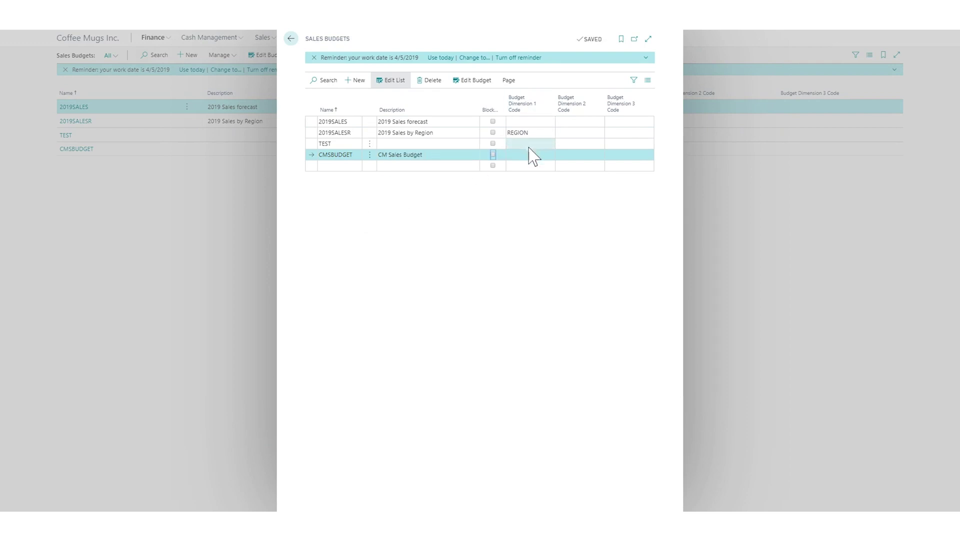
- Try CUSTOMERGROUP as Budget Dimension 1, then clear the rejected value and error
{"action": "left_click", "coordinate": [529, 154]}
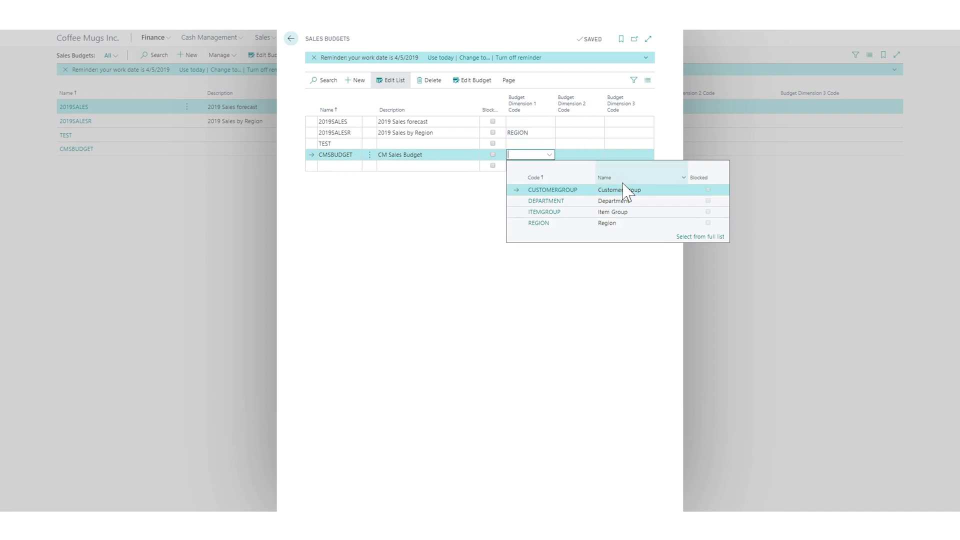
{"action": "left_click", "coordinate": [586, 191]}
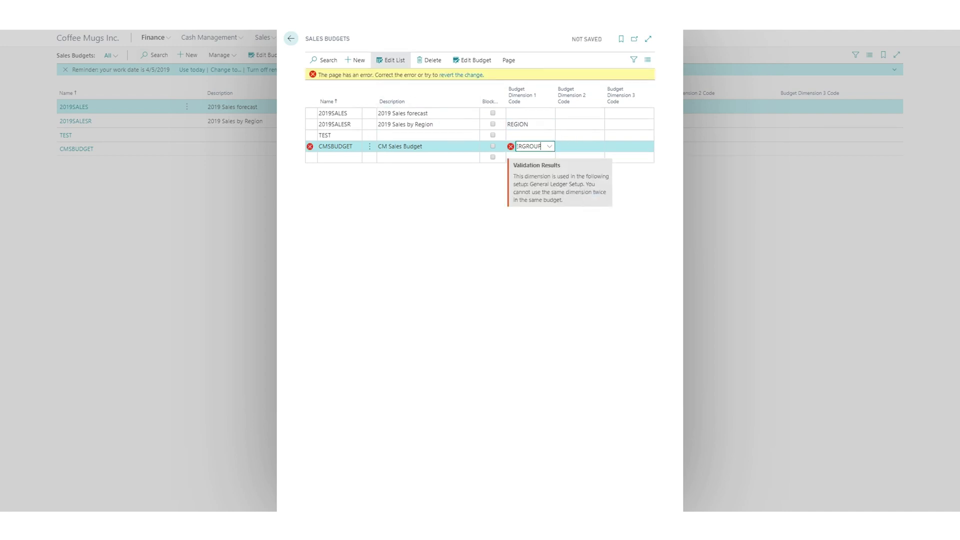
{"action": "key", "text": "ctrl+a"}
{"action": "key", "text": "BackSpace"}
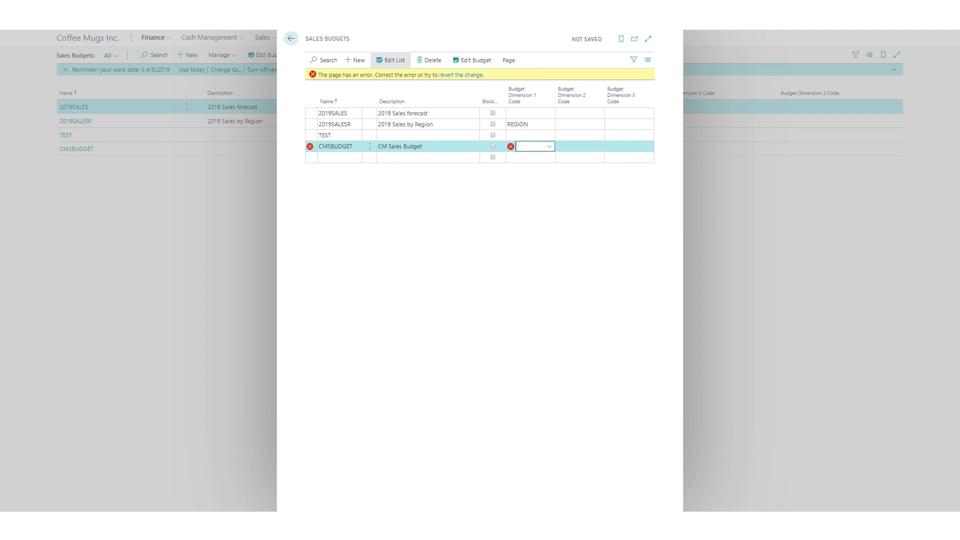
{"action": "left_click", "coordinate": [550, 147]}
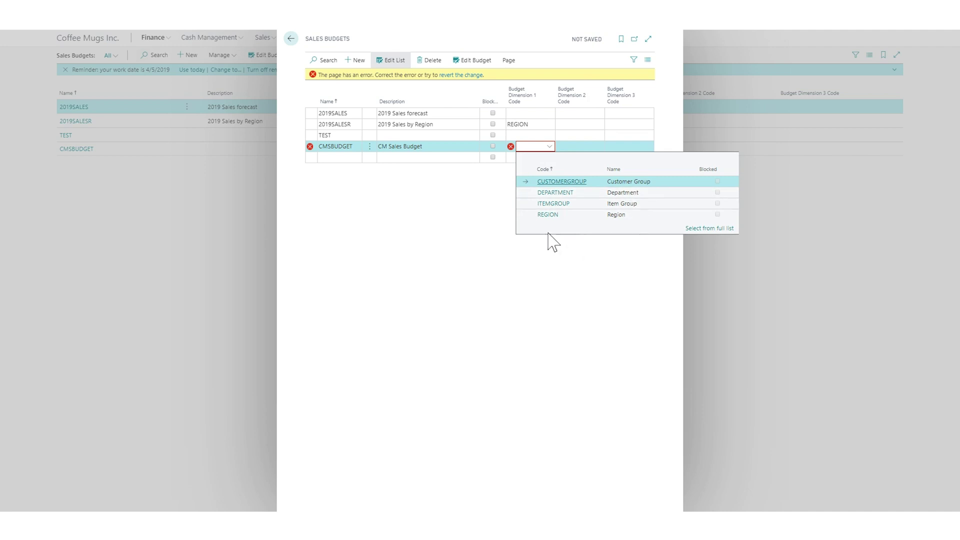
{"action": "left_click", "coordinate": [569, 216]}
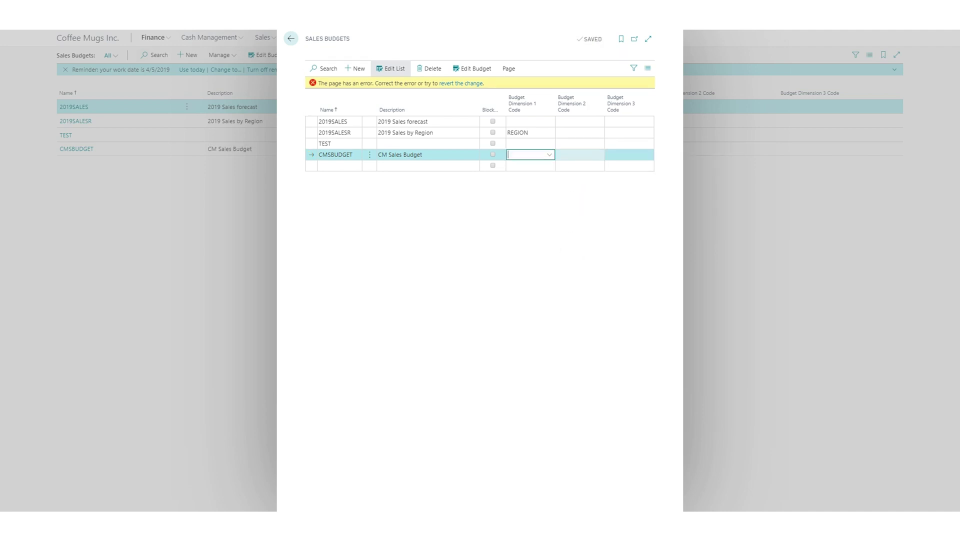
- Set Budget Dimension 1 to REGION and Dimension 2 to ITEMGROUP, then close the list
{"action": "left_click", "coordinate": [550, 155]}
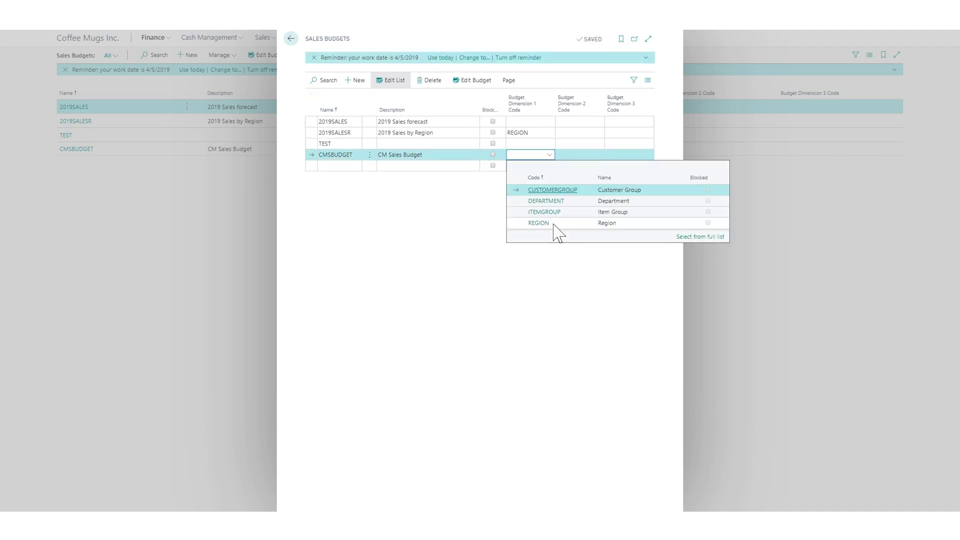
{"action": "left_click", "coordinate": [552, 225]}
{"action": "left_click", "coordinate": [580, 154]}
{"action": "left_click", "coordinate": [599, 155]}
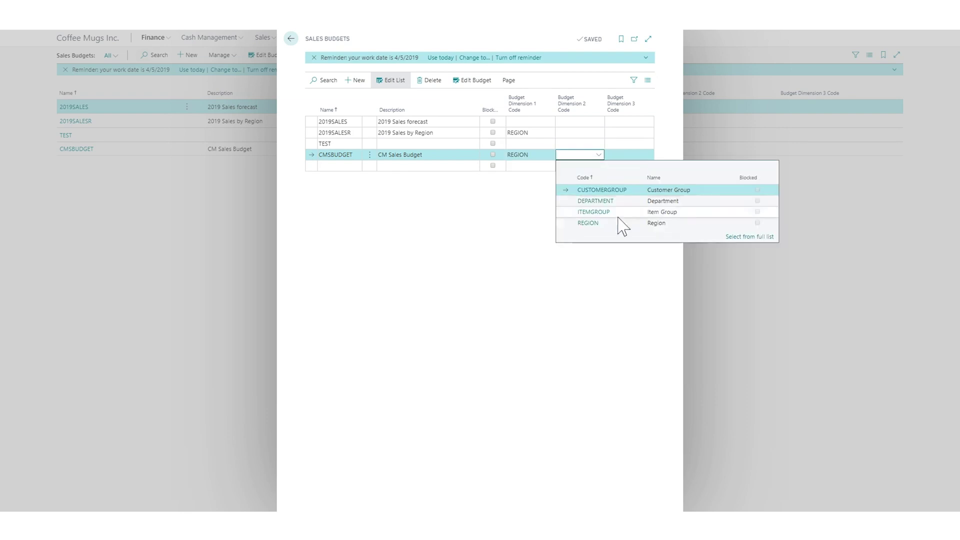
{"action": "left_click", "coordinate": [619, 216]}
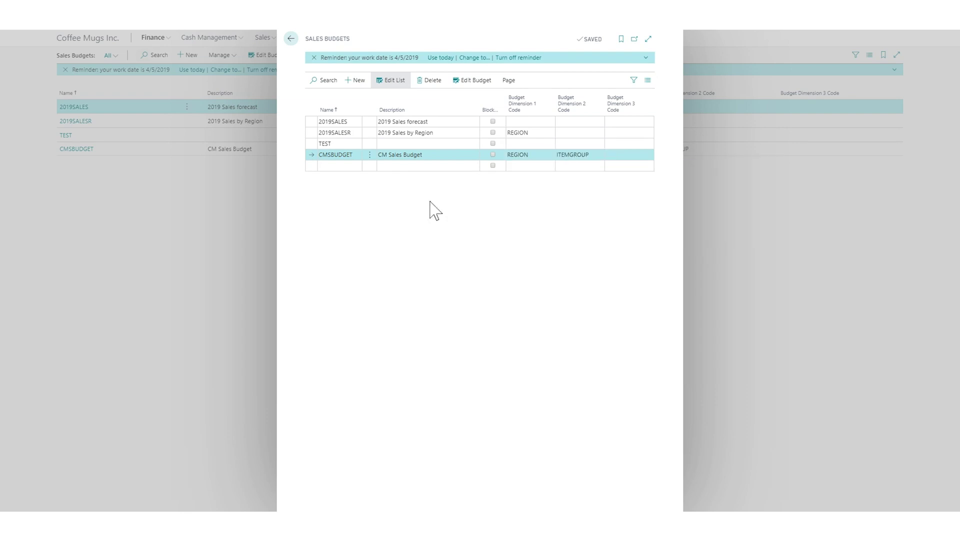
{"action": "left_click", "coordinate": [505, 155]}
{"action": "left_click", "coordinate": [291, 40]}
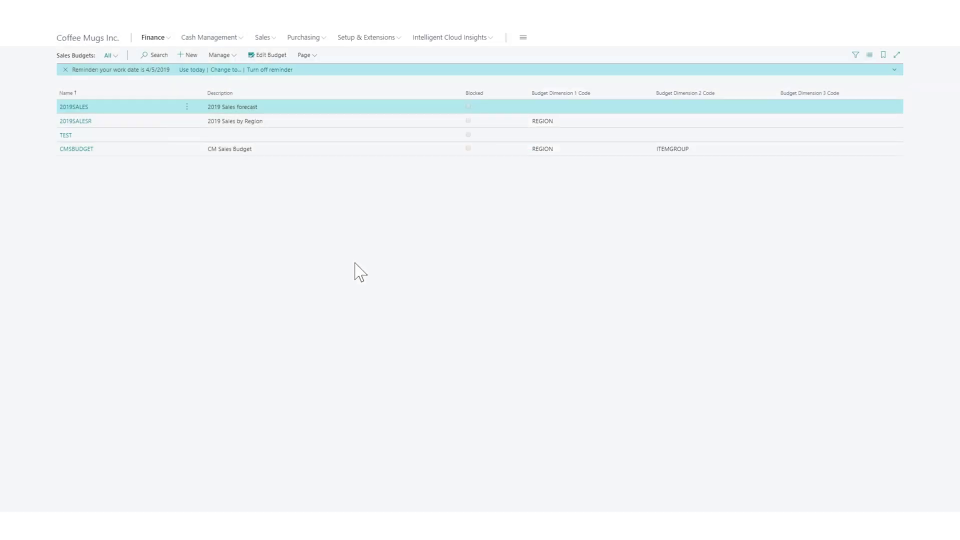
- Open the CMSBUDGET Sales Budget Overview and edit the start of its date filter
{"action": "left_click", "coordinate": [285, 151]}
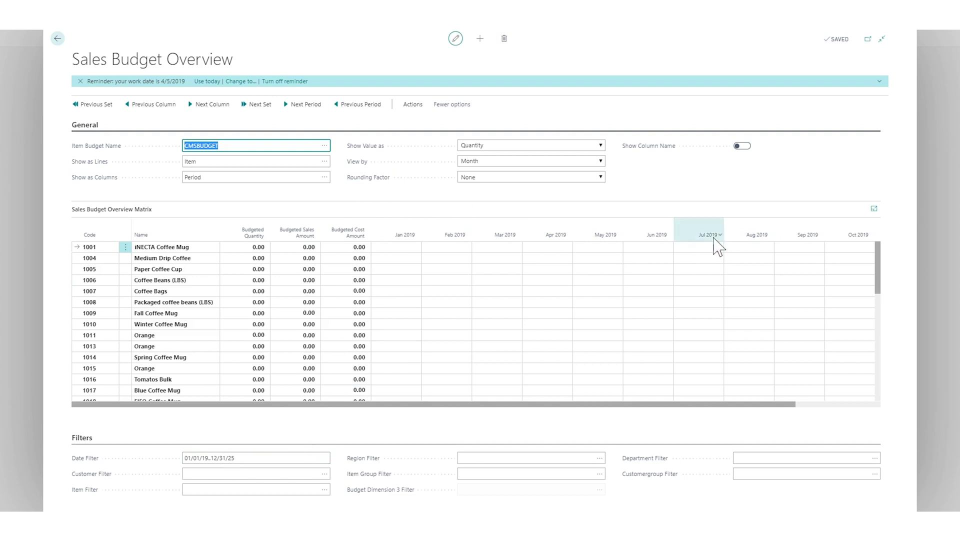
{"action": "left_click", "coordinate": [205, 458]}
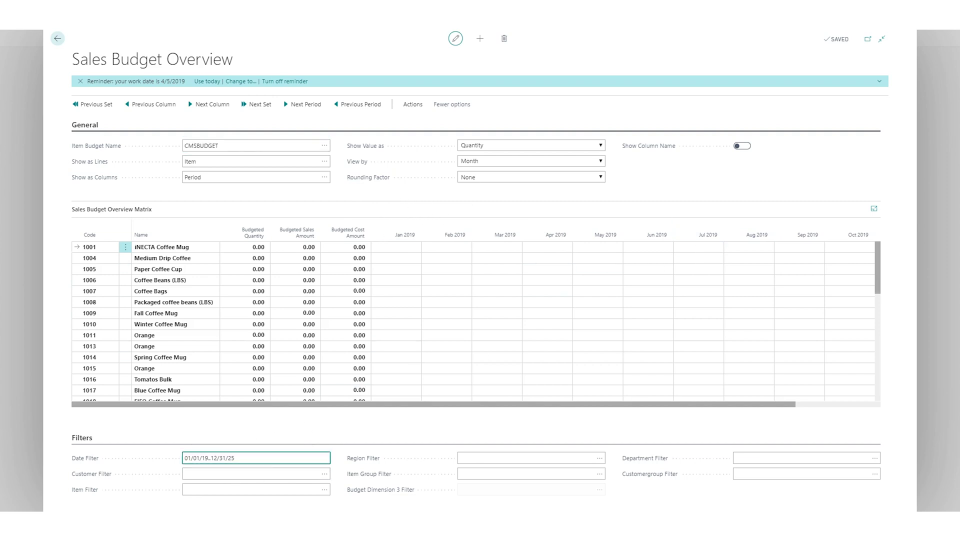
{"action": "type", "text": "20"}
{"action": "key", "text": "Tab"}
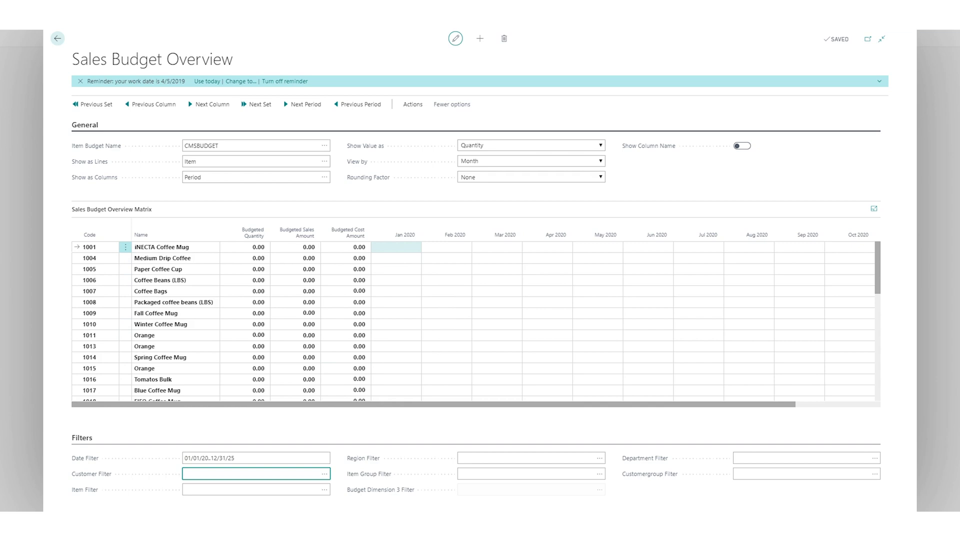
{"action": "left_click", "coordinate": [400, 248]}
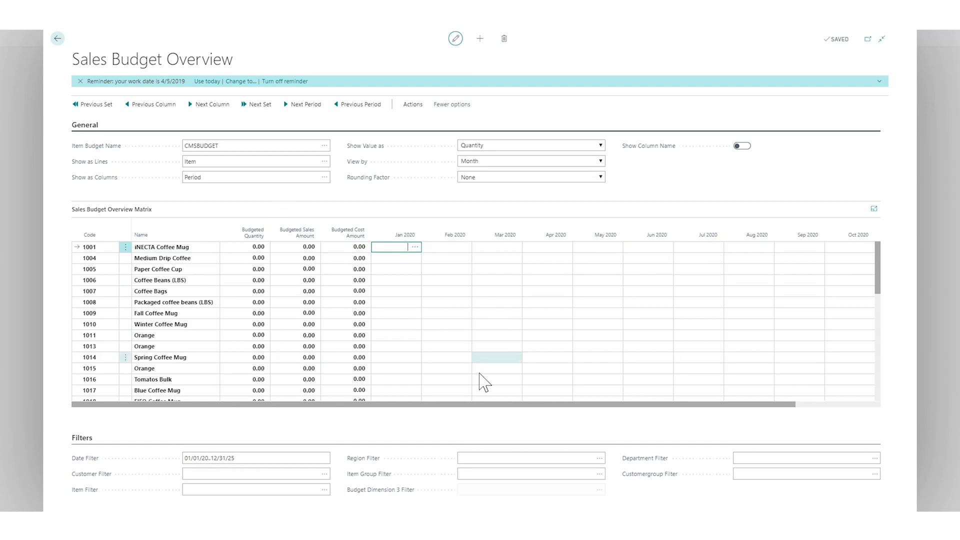
{"action": "left_click", "coordinate": [228, 489]}
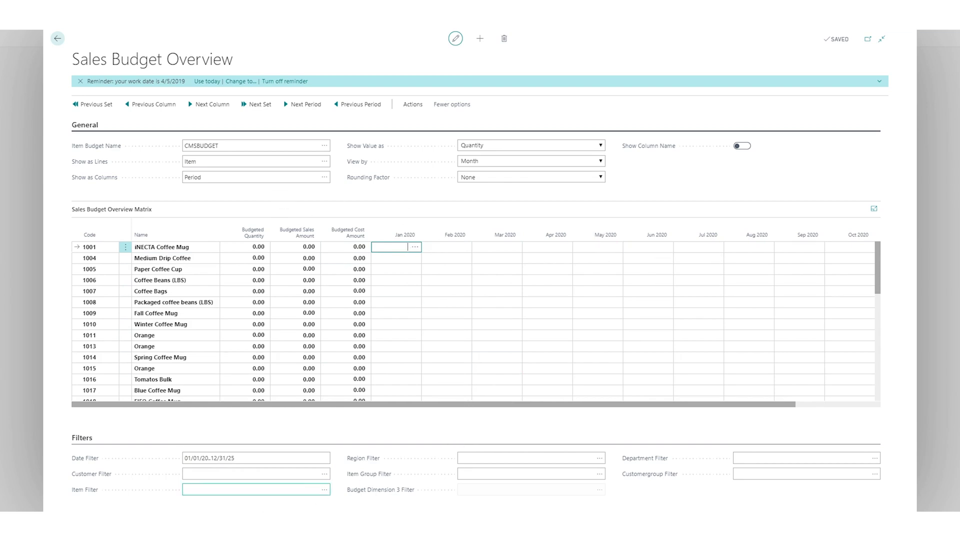
{"action": "left_click", "coordinate": [231, 473]}
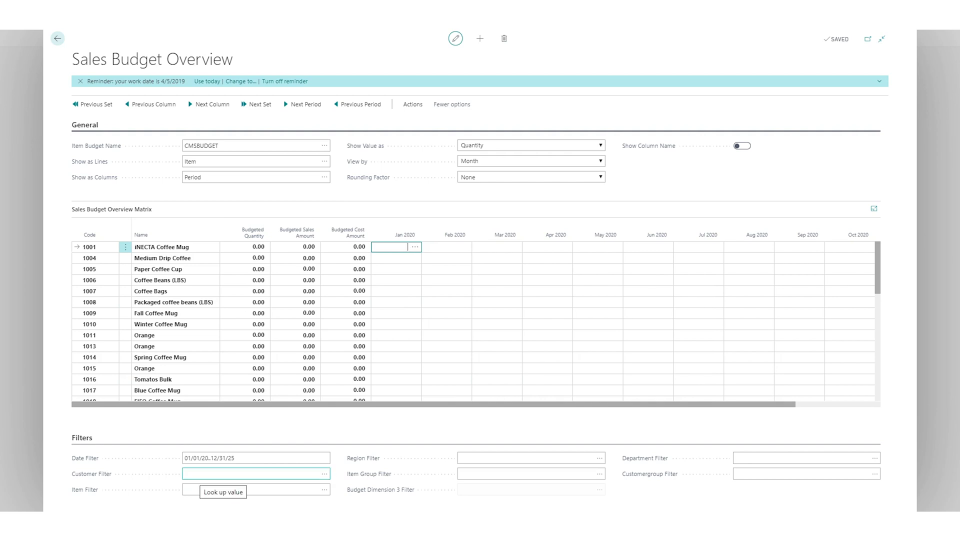
{"action": "left_click", "coordinate": [362, 453]}
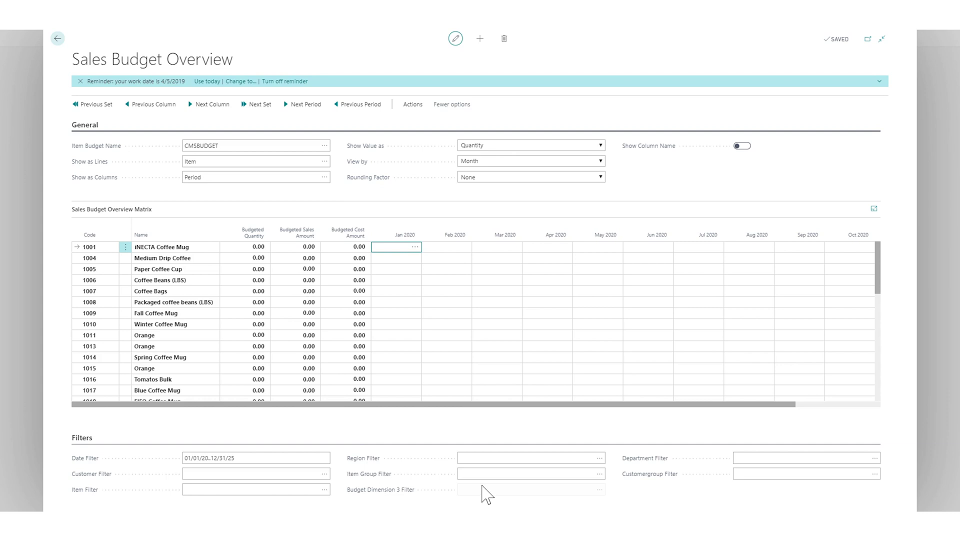
- Filter the budget to region NE and customer group SMALL
{"action": "left_click", "coordinate": [603, 476]}
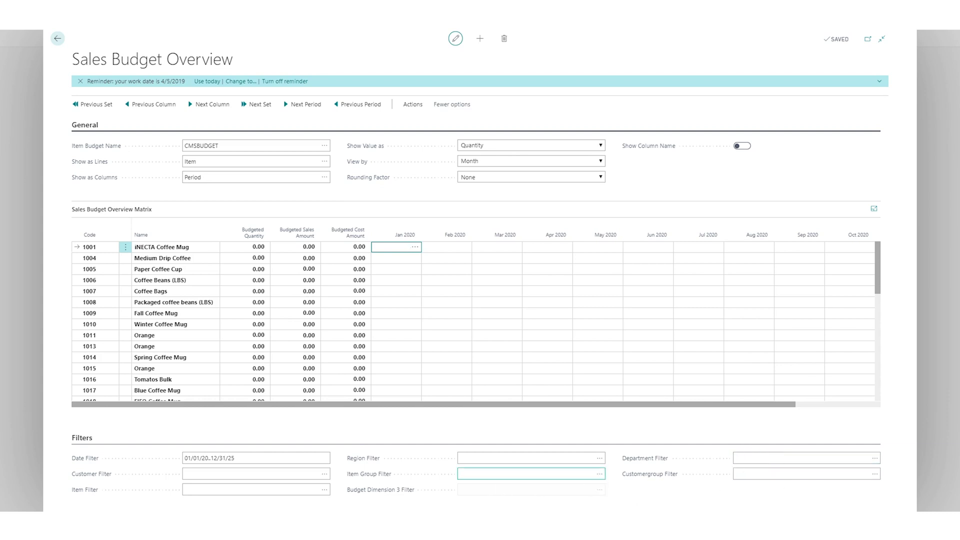
{"action": "left_click", "coordinate": [599, 459]}
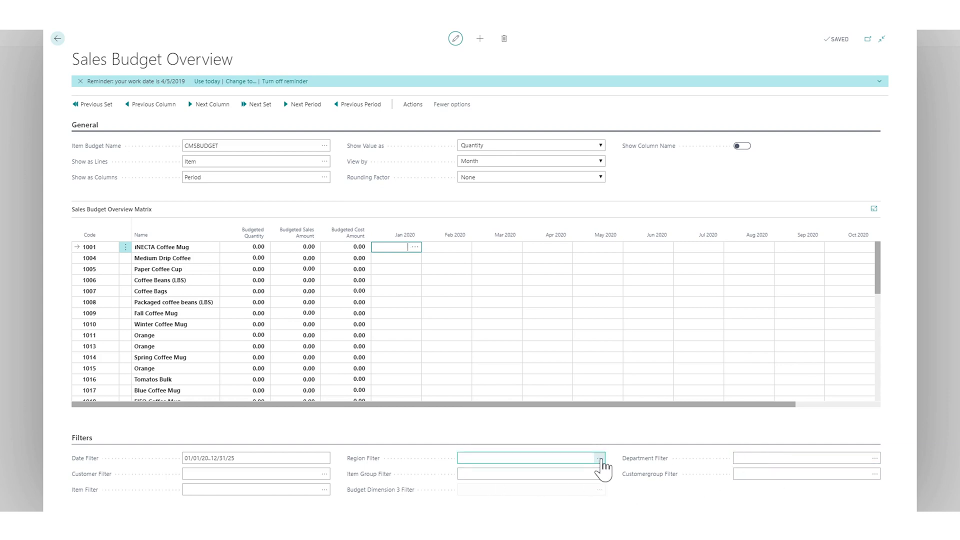
{"action": "left_click", "coordinate": [599, 459]}
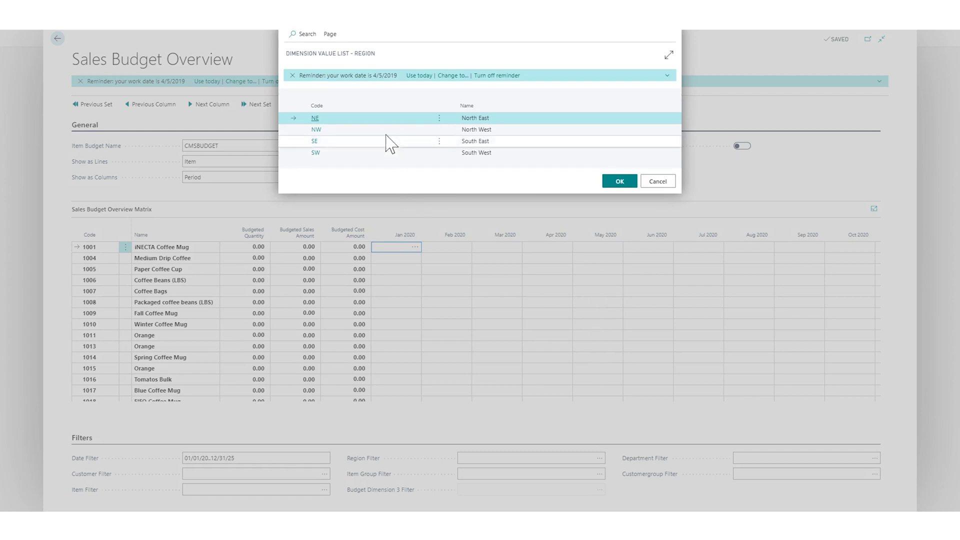
{"action": "left_click", "coordinate": [621, 183]}
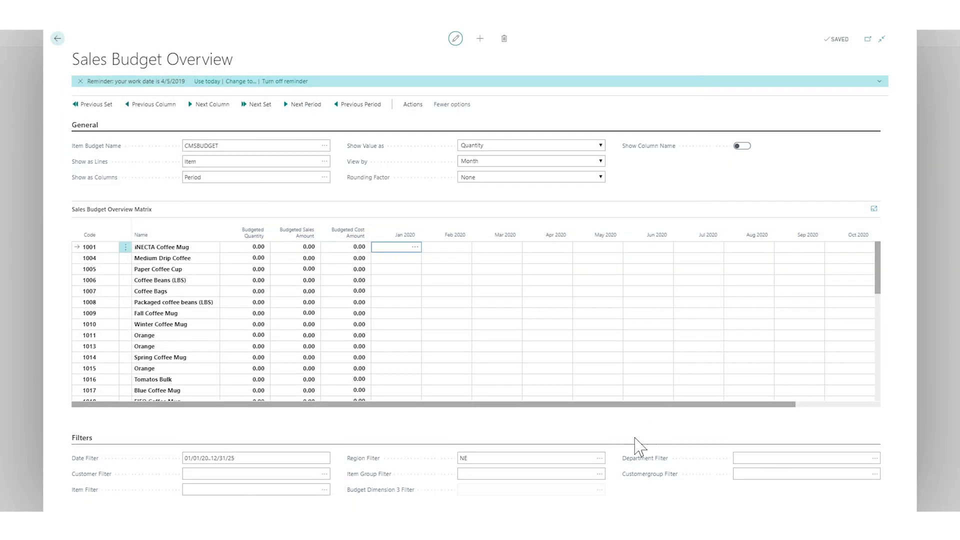
{"action": "left_click", "coordinate": [760, 474]}
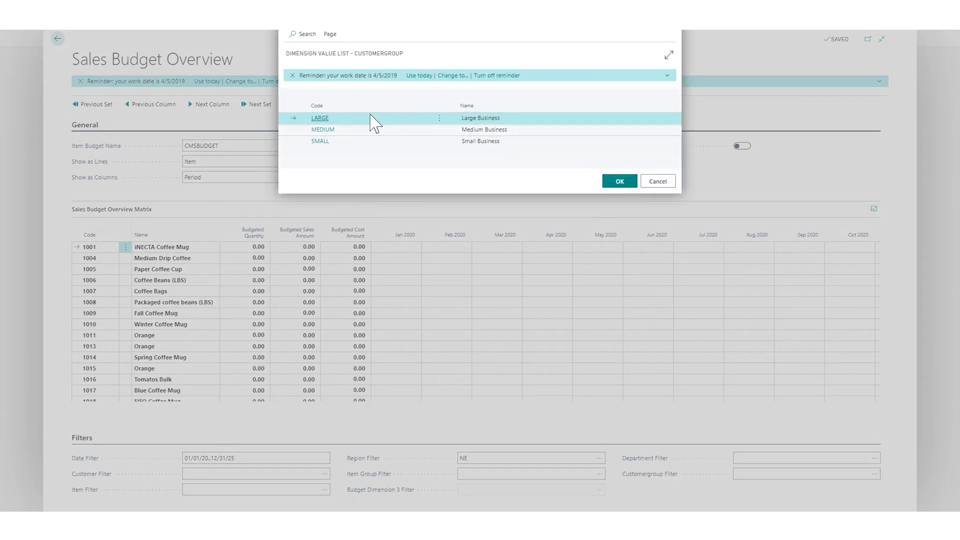
{"action": "left_click", "coordinate": [354, 141]}
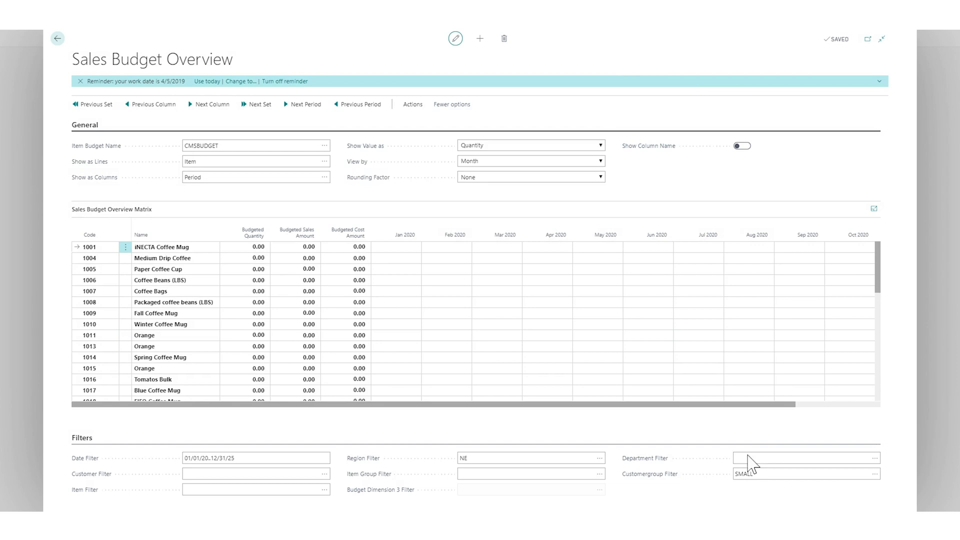
- Enter item 1001's Jan–Jun 2020 quantities: 500, 550, 600, 350, 300, 200
{"action": "left_click", "coordinate": [396, 247]}
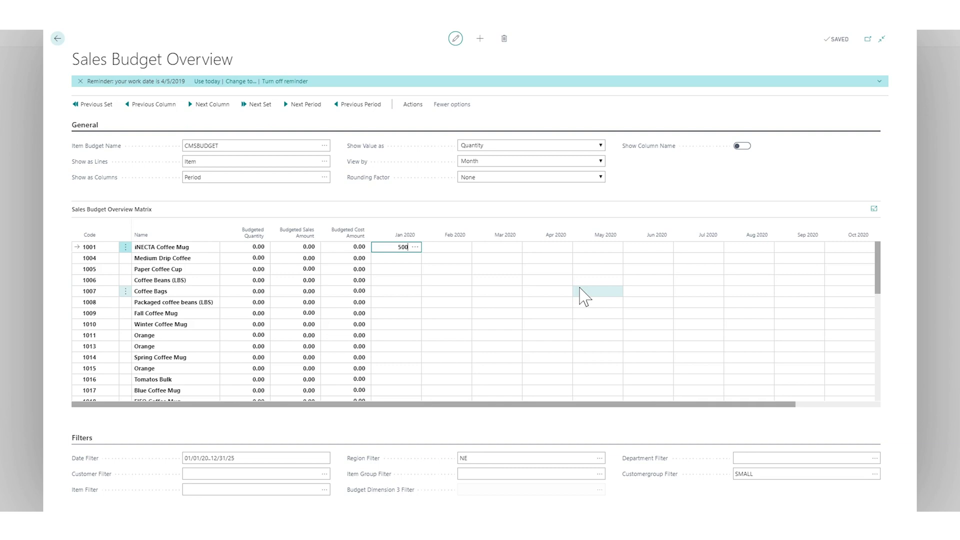
{"action": "key", "text": "Tab"}
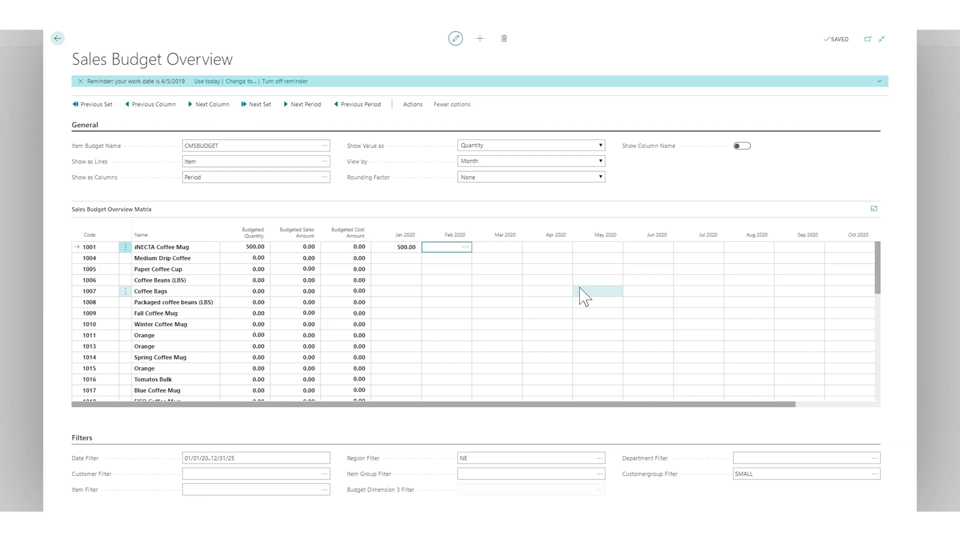
{"action": "type", "text": "550"}
{"action": "key", "text": "Tab"}
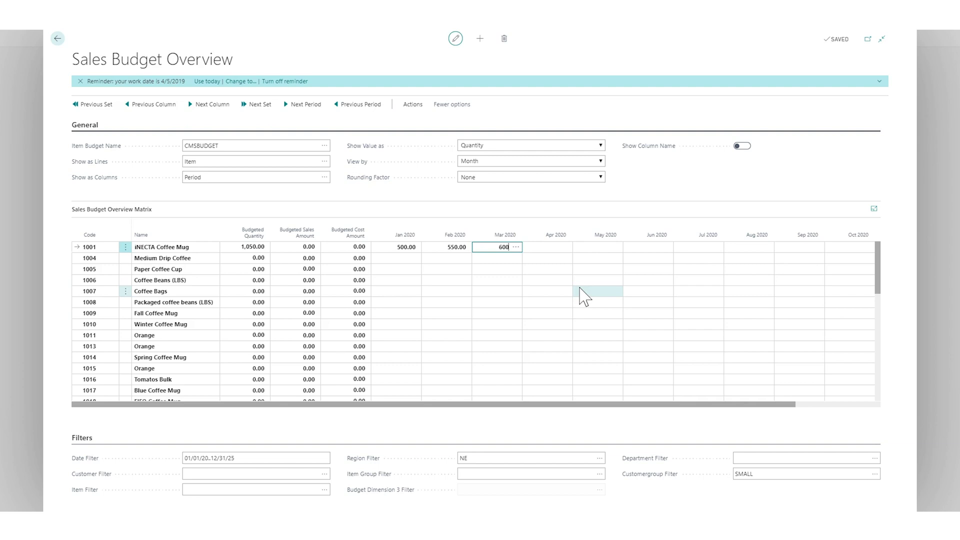
{"action": "key", "text": "Tab"}
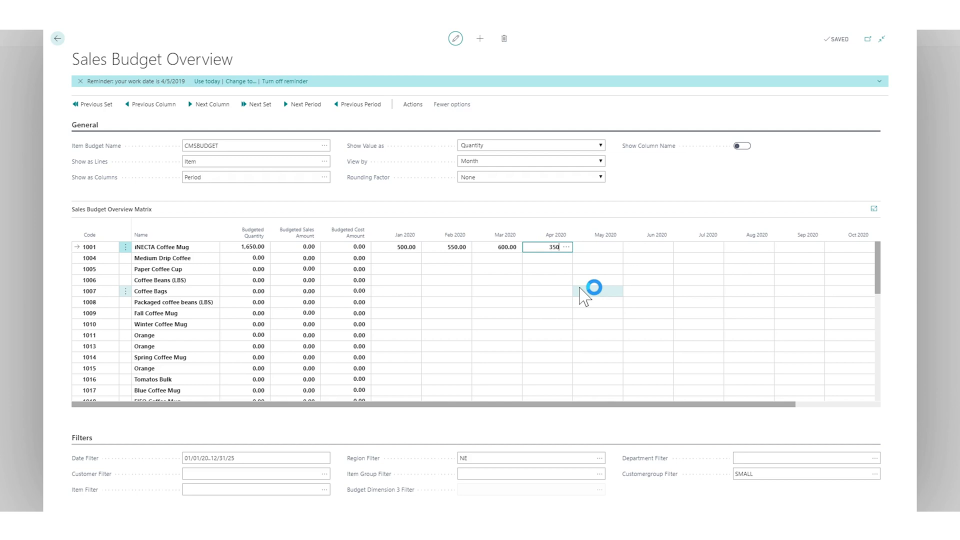
{"action": "key", "text": "Tab"}
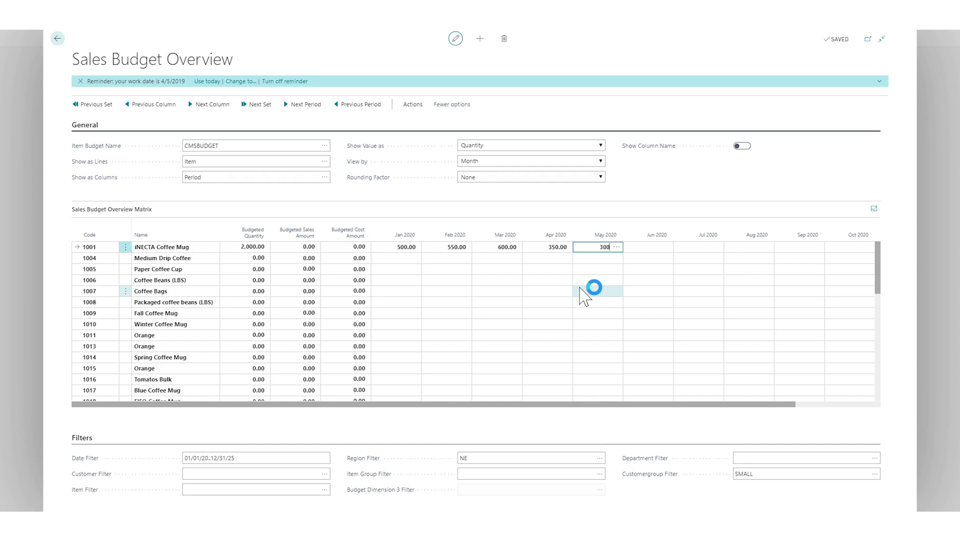
{"action": "key", "text": "Tab"}
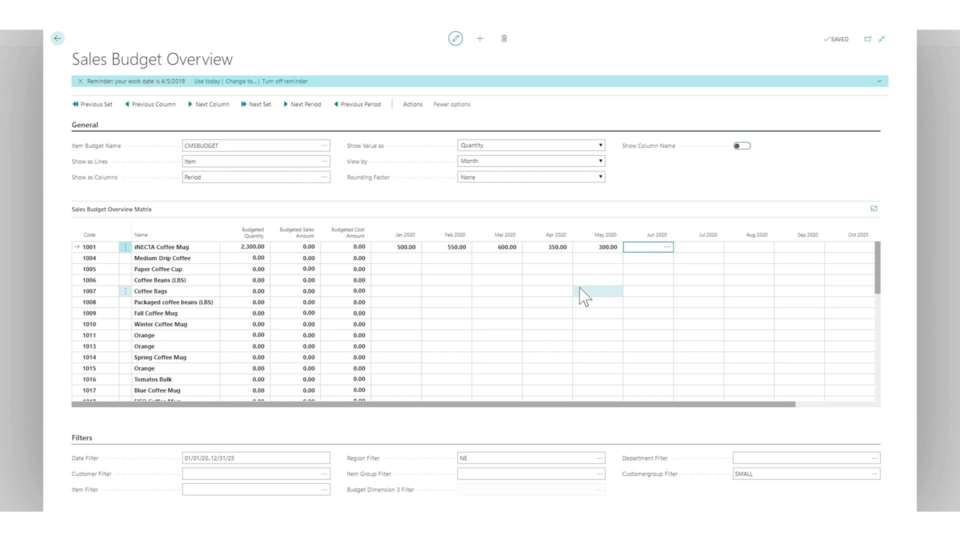
{"action": "type", "text": "200"}
{"action": "key", "text": "Tab"}
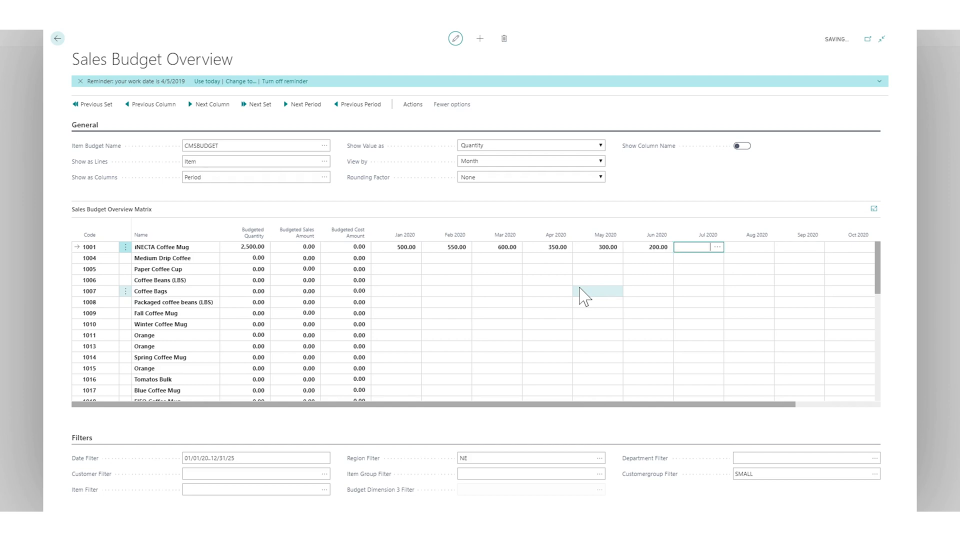
- Enter item 1001's Jul–Dec 2020 quantities: 100, 100, 150, 300, 400, 700
{"action": "key", "text": "Tab"}
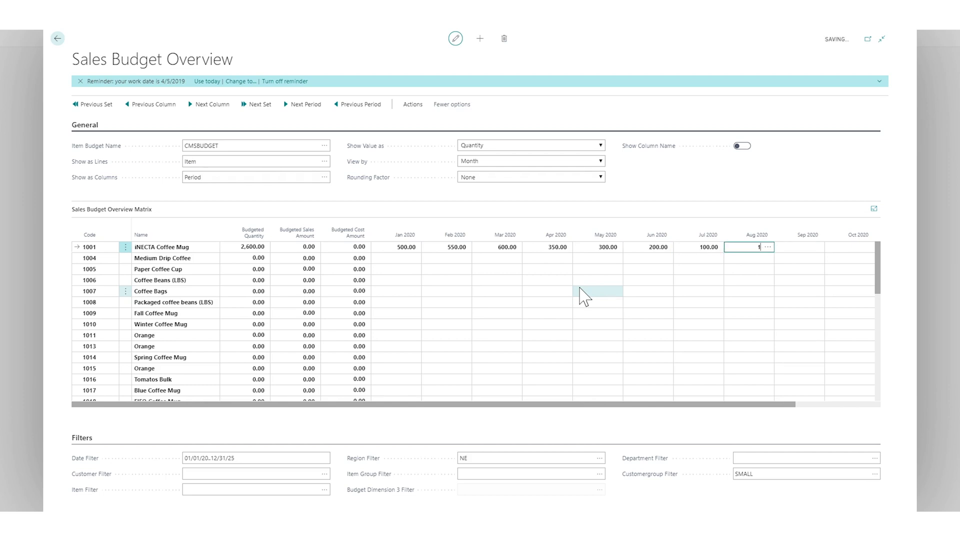
{"action": "type", "text": "00"}
{"action": "key", "text": "Tab"}
{"action": "type", "text": "15"}
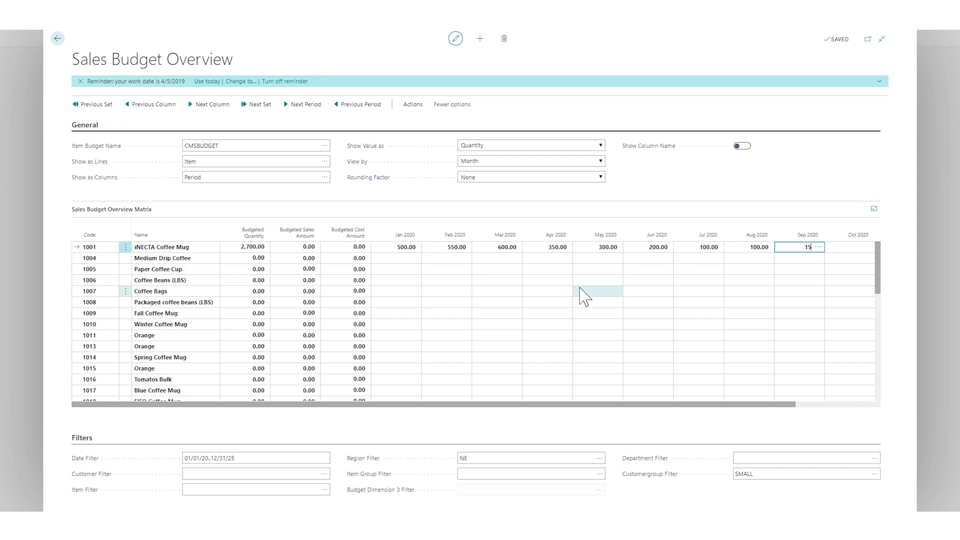
{"action": "type", "text": "0"}
{"action": "key", "text": "Tab"}
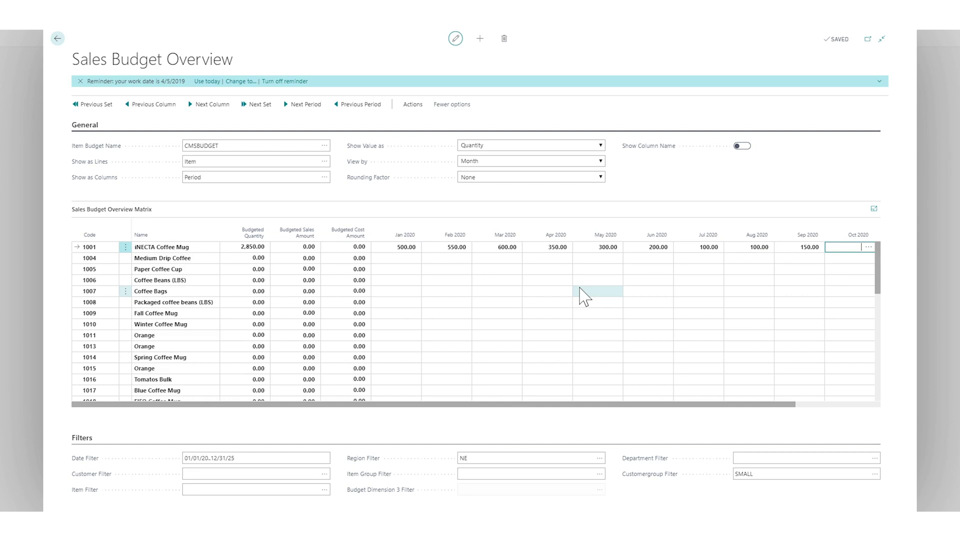
{"action": "type", "text": "300"}
{"action": "key", "text": "Tab"}
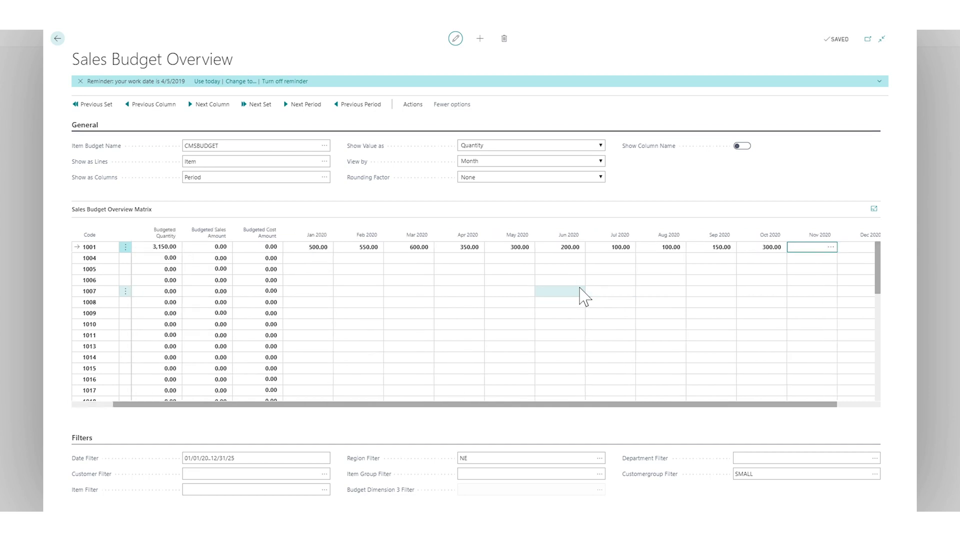
{"action": "key", "text": "Tab"}
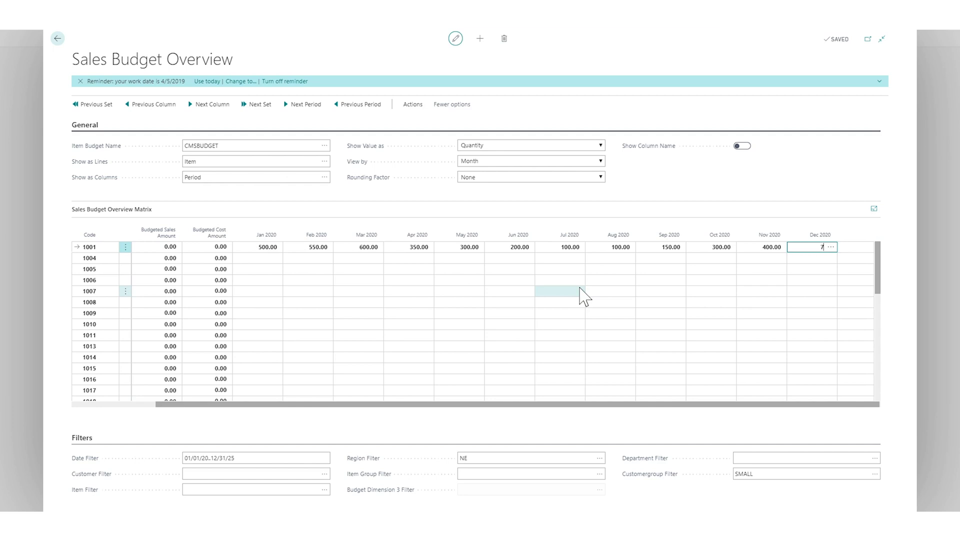
{"action": "key", "text": "shift+Tab"}
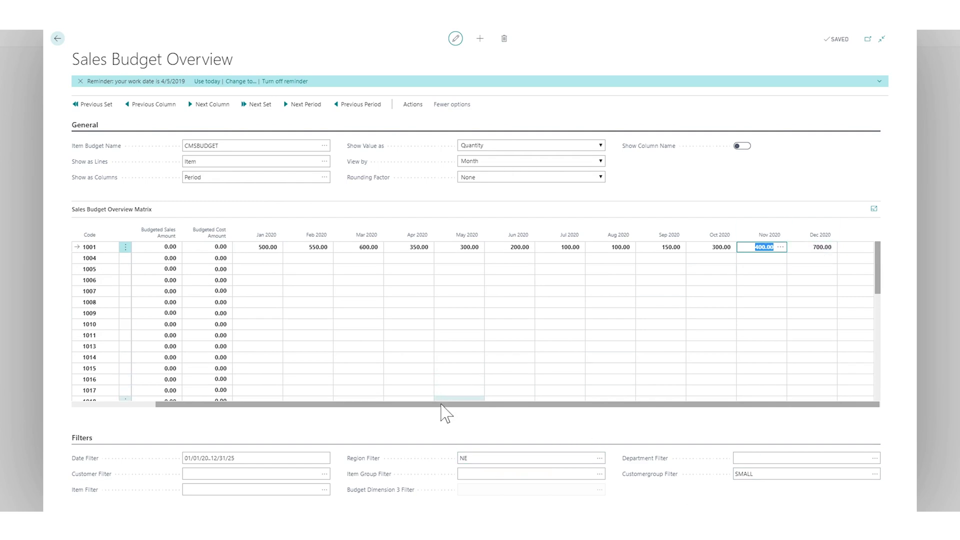
- Switch the customer group filter to MEDIUM, keeping region NE
{"action": "left_click_drag", "start_coordinate": [433, 405], "coordinate": [310, 405]}
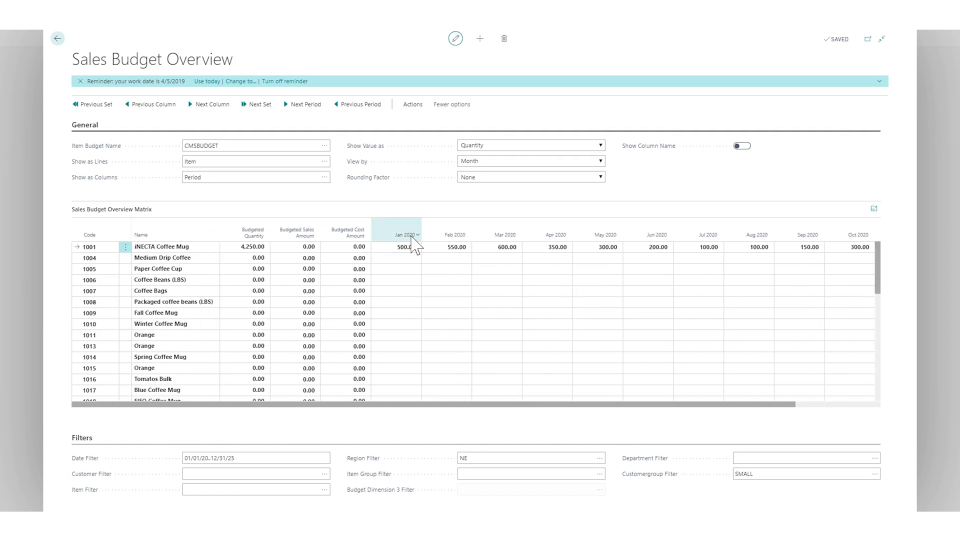
{"action": "left_click", "coordinate": [599, 458]}
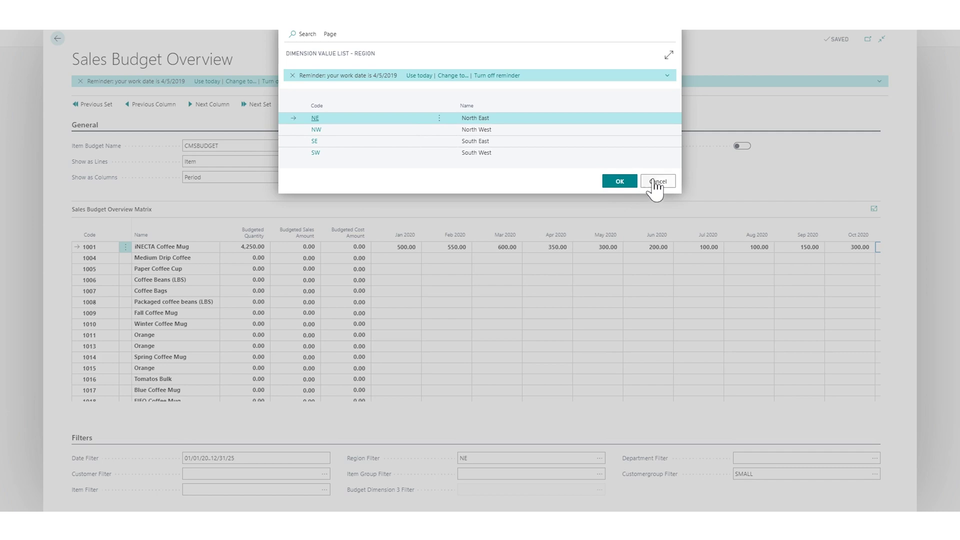
{"action": "left_click", "coordinate": [654, 183]}
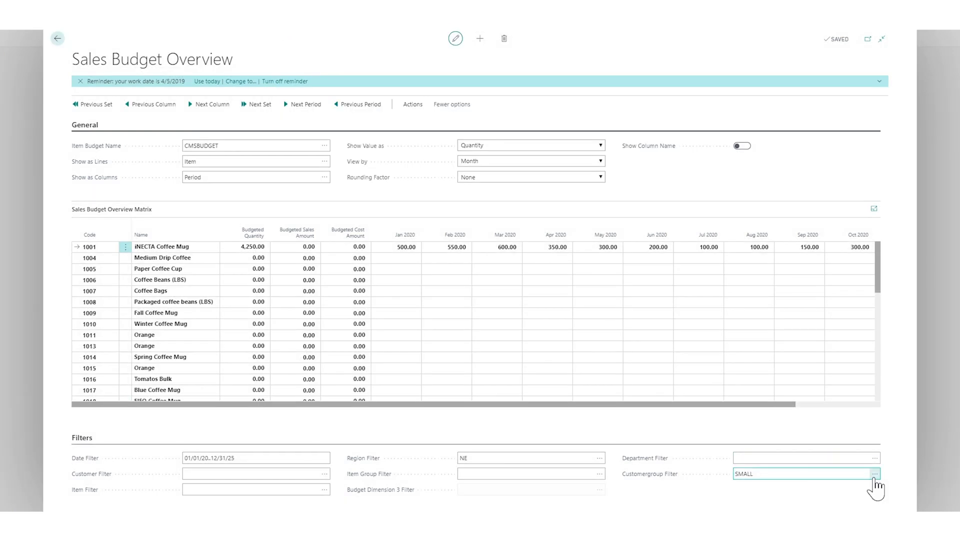
{"action": "left_click", "coordinate": [875, 473]}
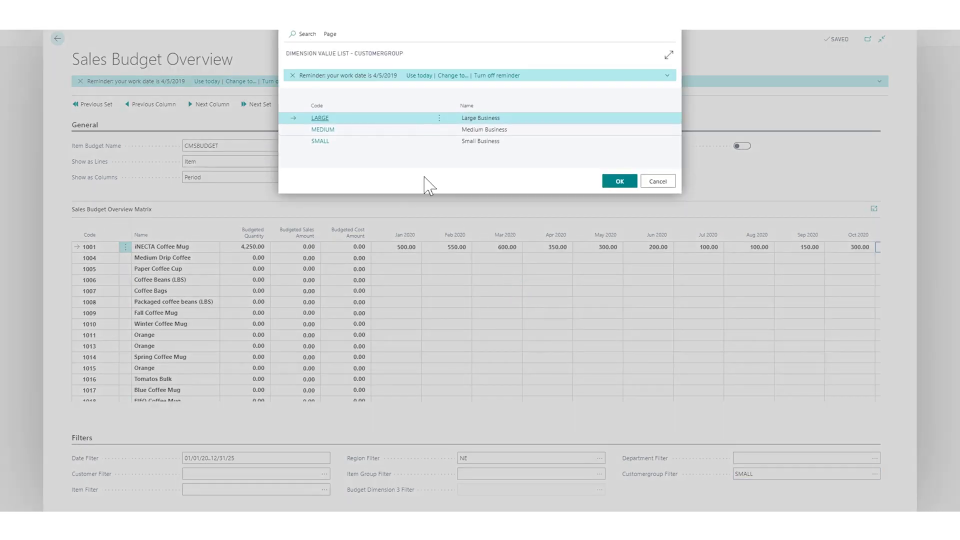
{"action": "left_click", "coordinate": [353, 131]}
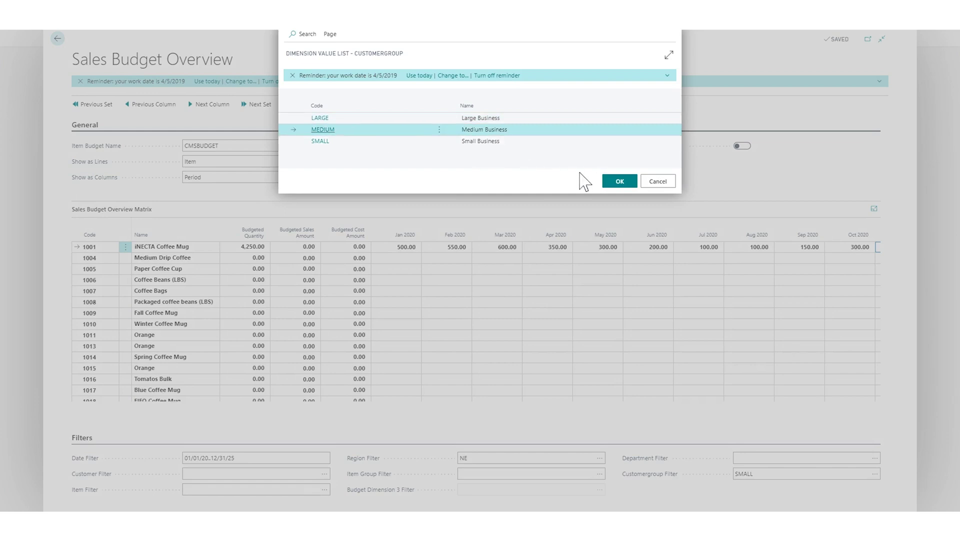
{"action": "left_click", "coordinate": [620, 182]}
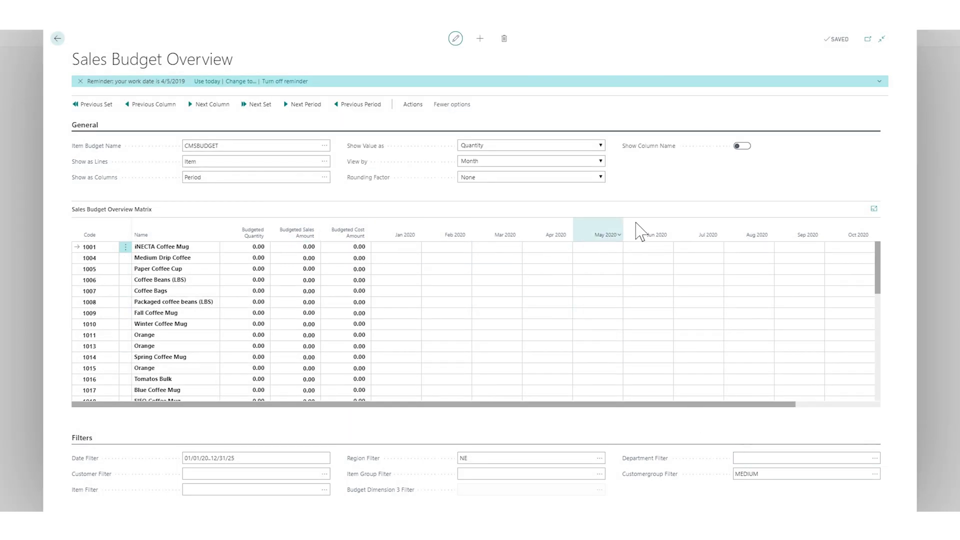
{"action": "left_click", "coordinate": [398, 246]}
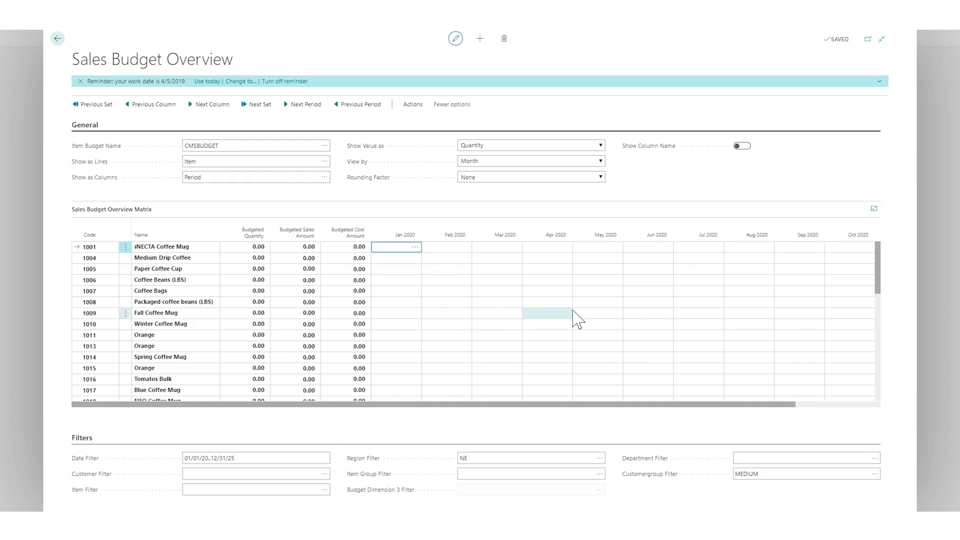
- Enter item 1001's MEDIUM Jan–Jun 2020 quantities: 1,000, 1,100, 1,200, 1,200, 800, 700
{"action": "type", "text": "1000"}
{"action": "key", "text": "Tab"}
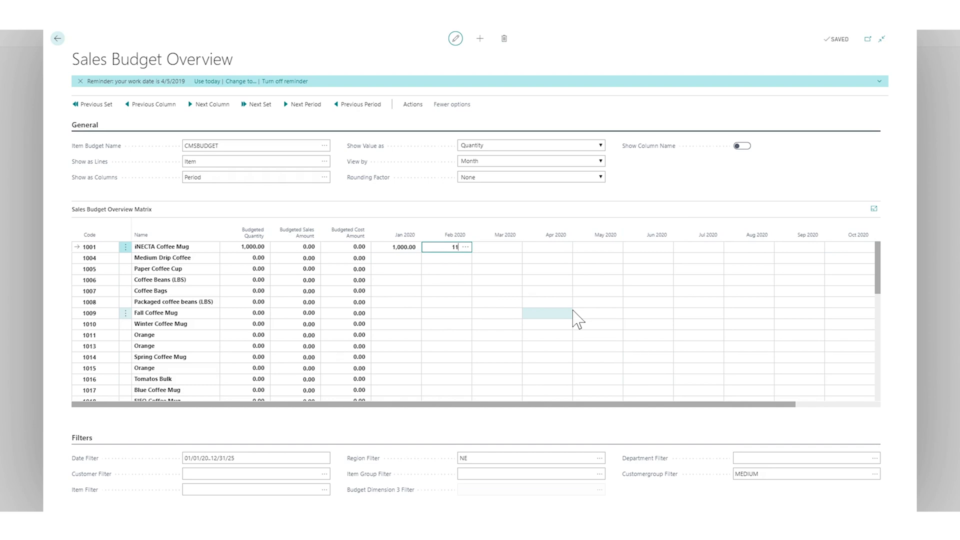
{"action": "key", "text": "Tab"}
{"action": "type", "text": "1200"}
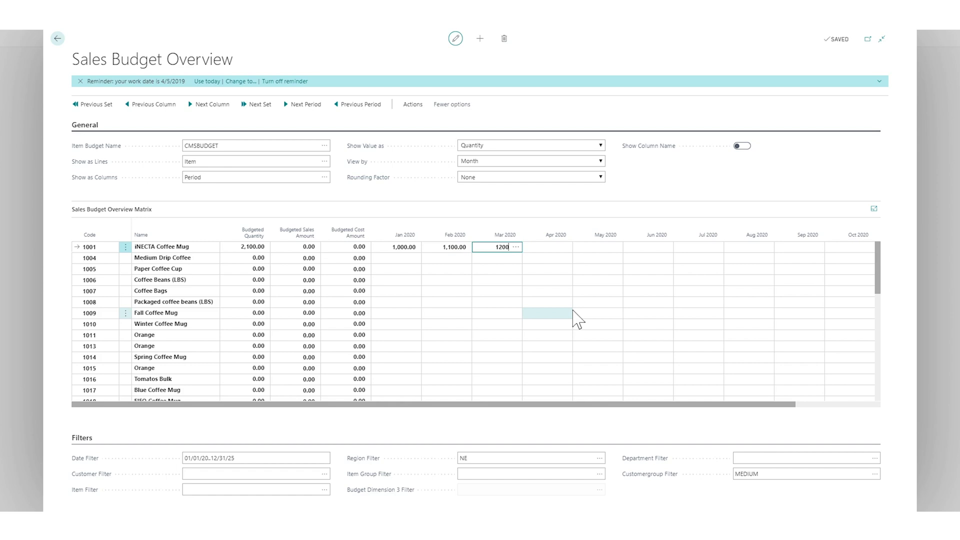
{"action": "key", "text": "Tab"}
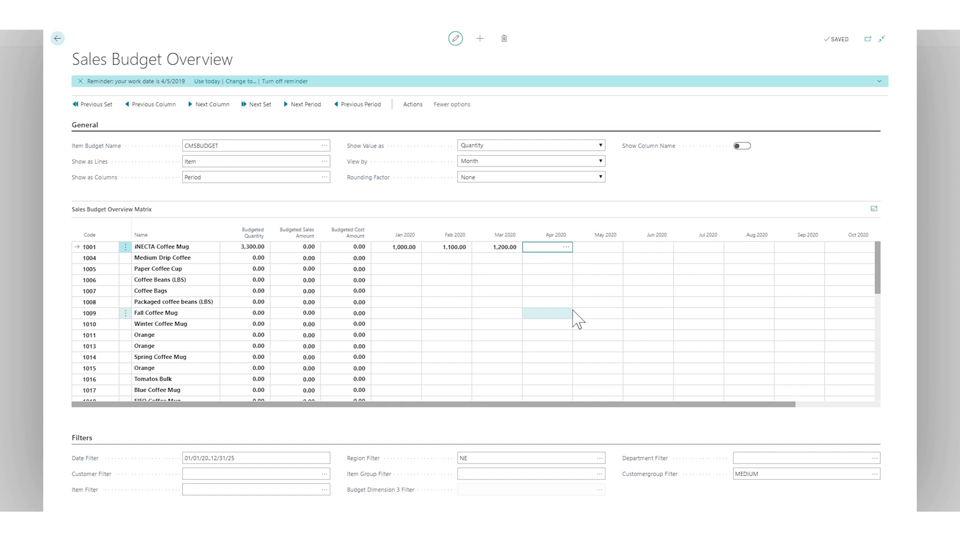
{"action": "key", "text": "Tab"}
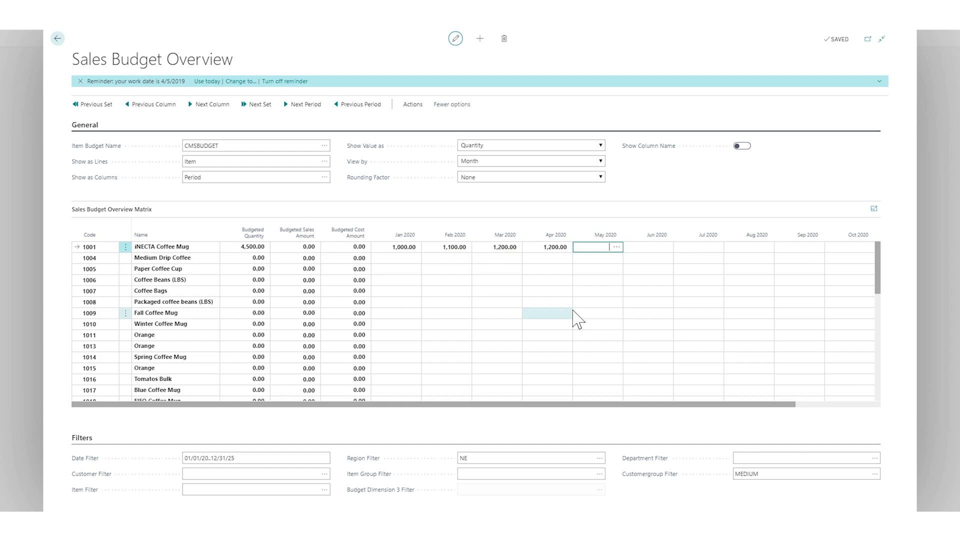
{"action": "type", "text": "800"}
{"action": "key", "text": "Tab"}
{"action": "type", "text": "700"}
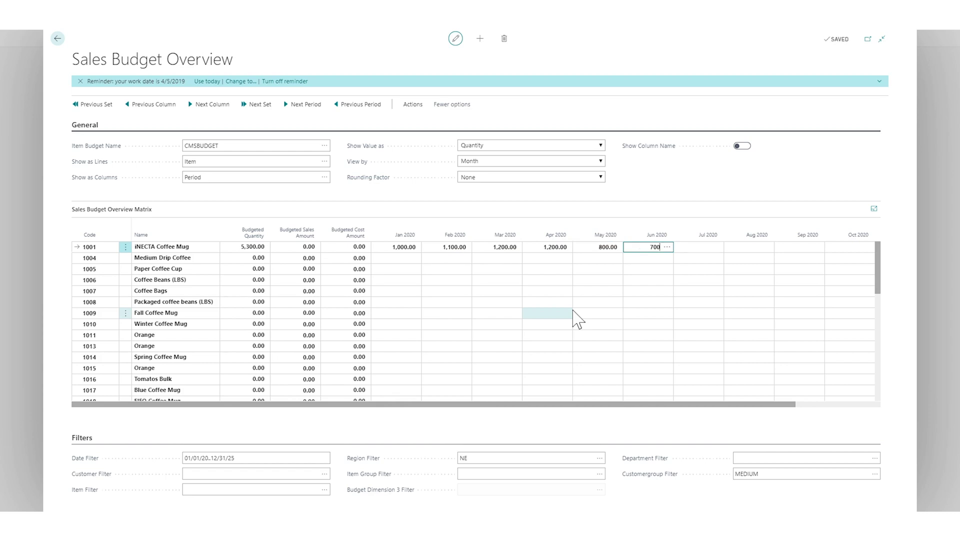
{"action": "key", "text": "Tab"}
- Enter item 1001's MEDIUM Jul–Dec 2020 quantities: 600, 600, 650, 700, 900, 1,500
{"action": "type", "text": "60"}
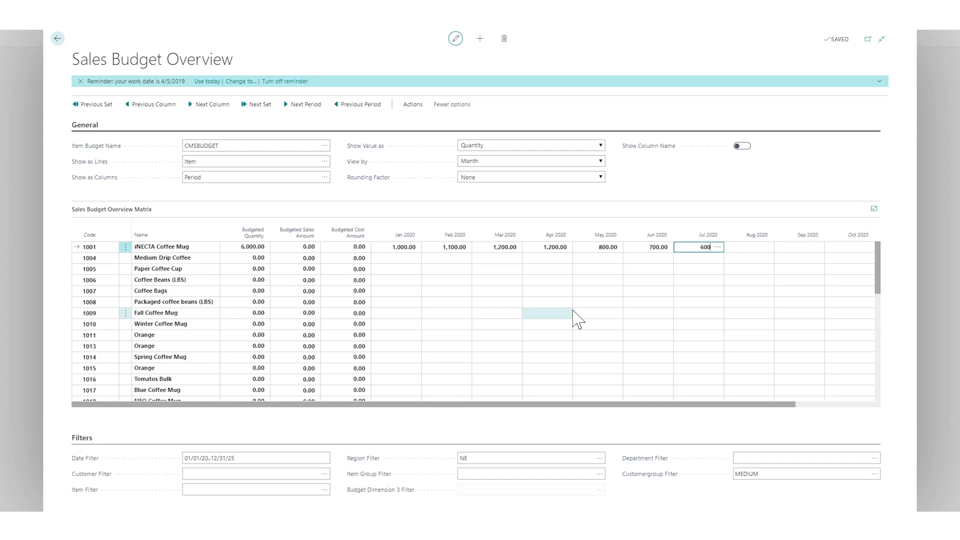
{"action": "key", "text": "Tab"}
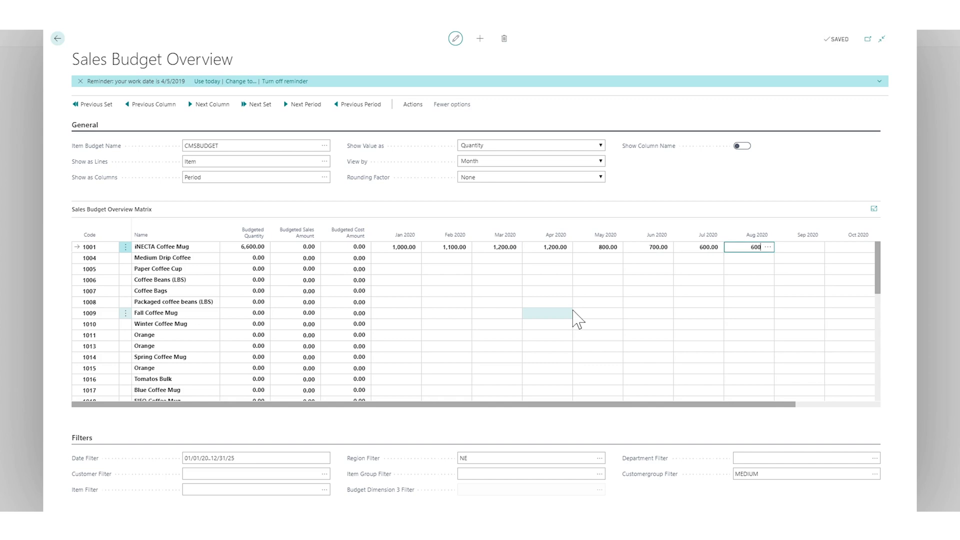
{"action": "key", "text": "Tab"}
{"action": "type", "text": "650"}
{"action": "key", "text": "Tab"}
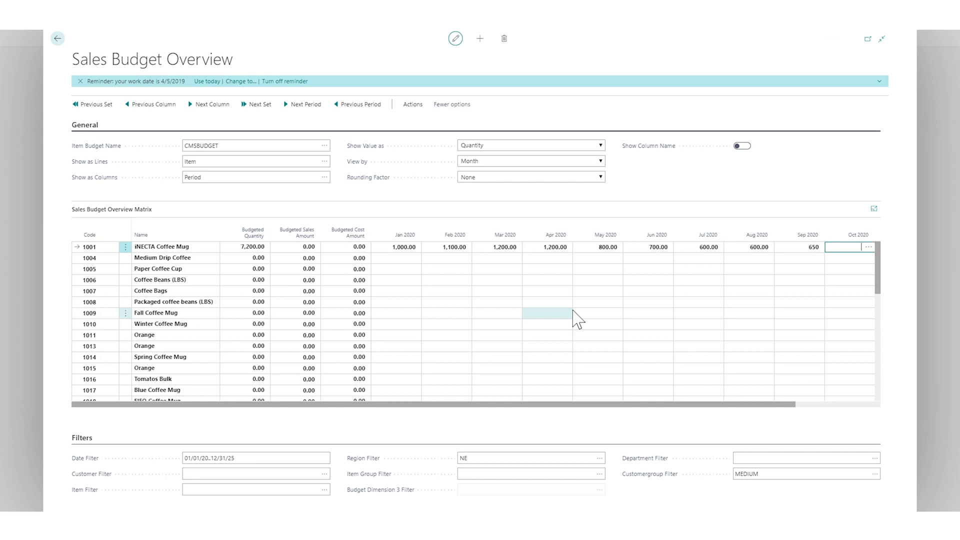
{"action": "key", "text": "Tab"}
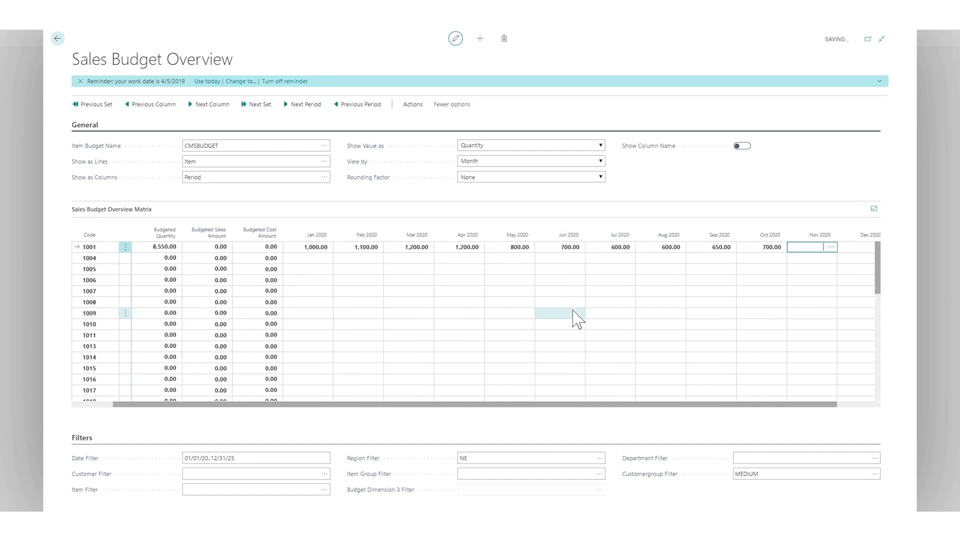
{"action": "type", "text": "900"}
{"action": "key", "text": "Tab"}
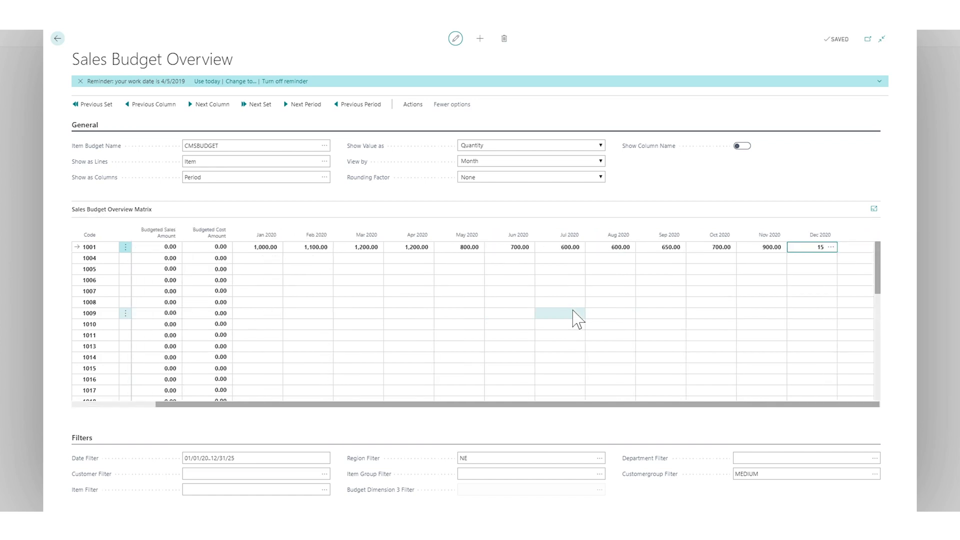
{"action": "key", "text": "shift+Tab"}
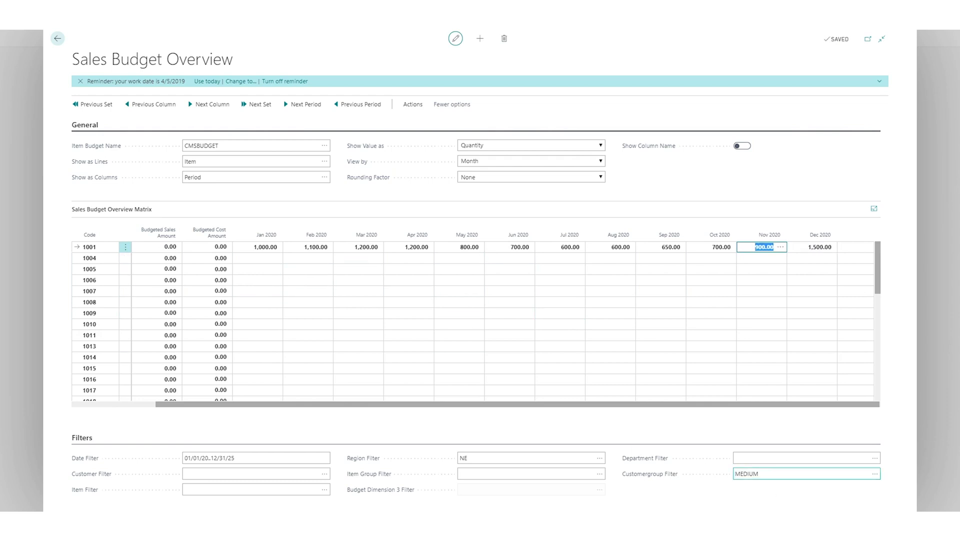
{"action": "left_click", "coordinate": [740, 474]}
- Clear the customer group filter and drill into item 1001's January 2020 total of 1,500
{"action": "key", "text": "Delete"}
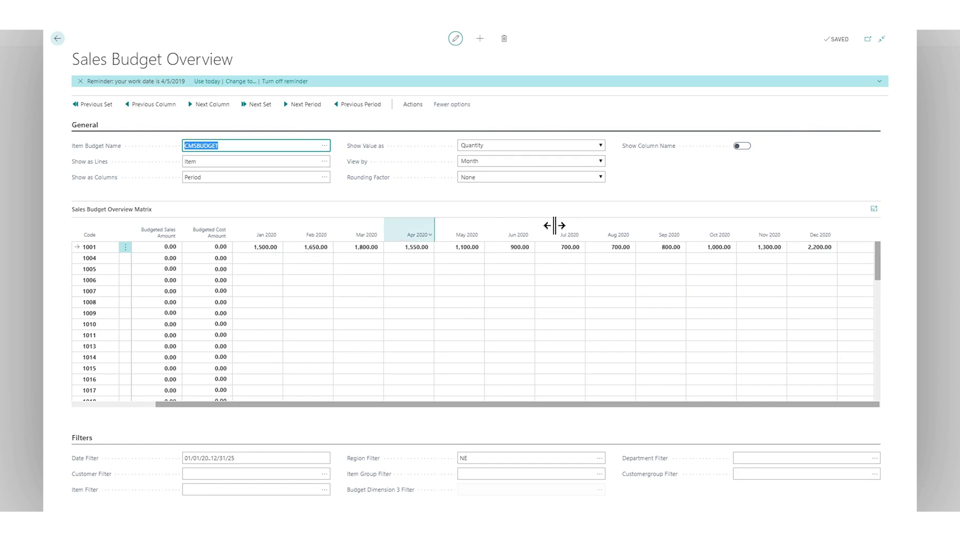
{"action": "left_click", "coordinate": [275, 248]}
{"action": "left_click", "coordinate": [276, 248]}
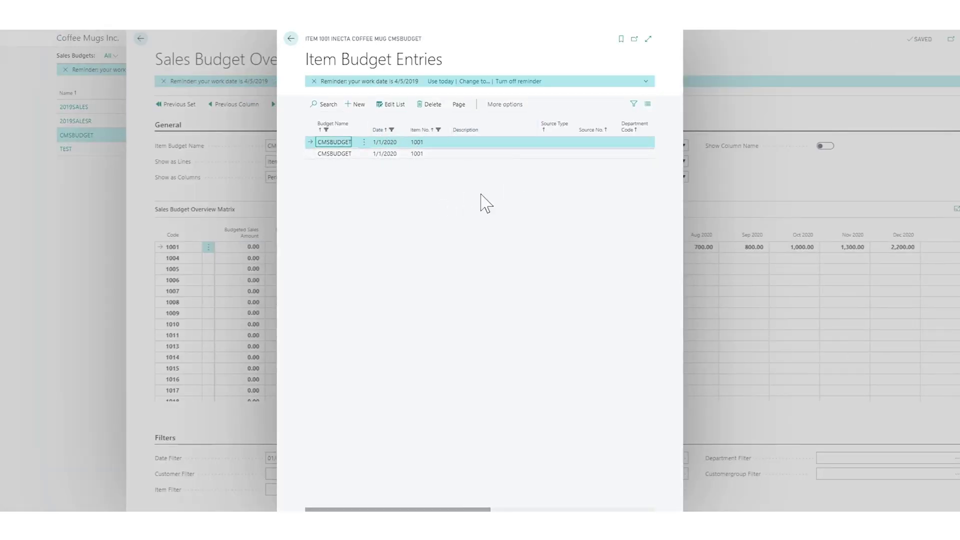
{"action": "left_click_drag", "start_coordinate": [482, 509], "coordinate": [647, 506]}
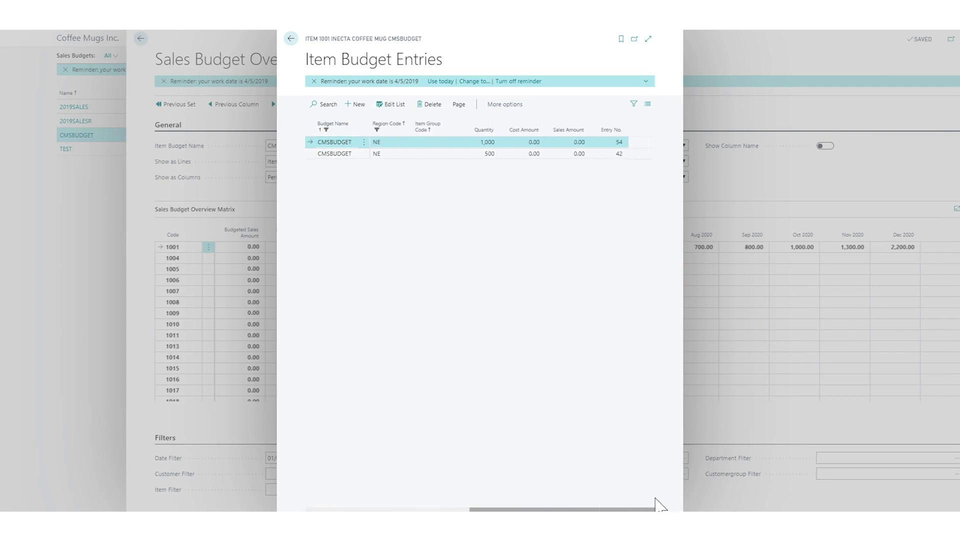
{"action": "left_click_drag", "start_coordinate": [653, 508], "coordinate": [579, 509]}
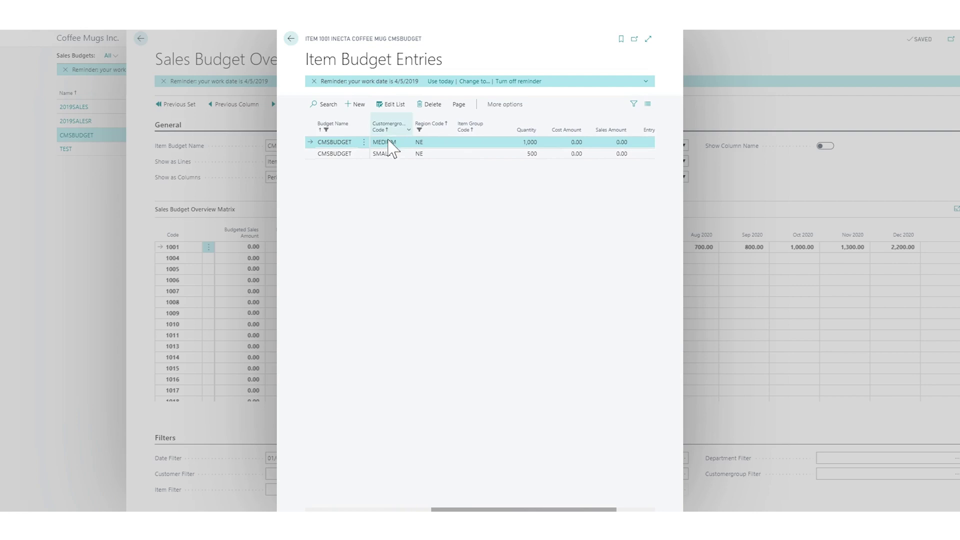
- Close Item Budget Entries to return to the CMSBUDGET Sales Budget Overview, January 2020 totalling 1,500
{"action": "key", "text": "Escape"}
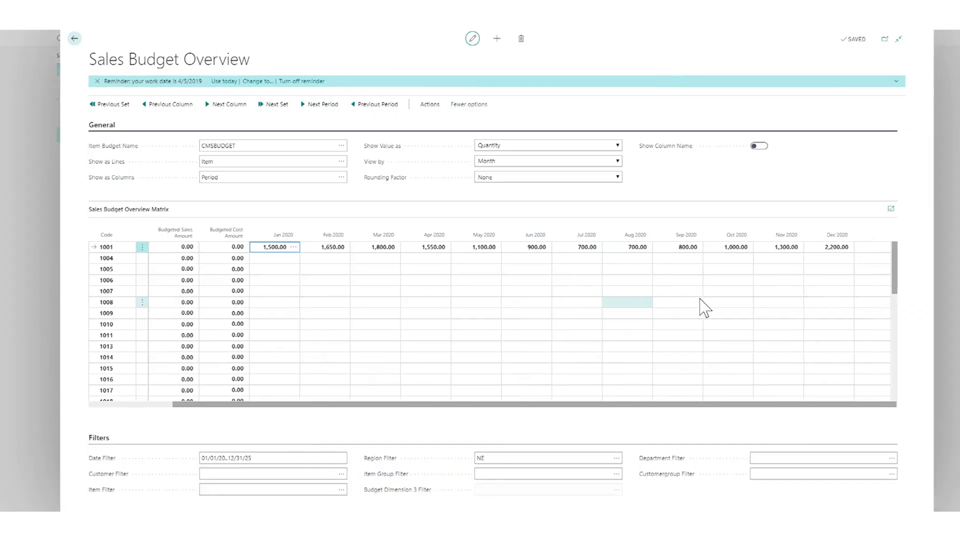